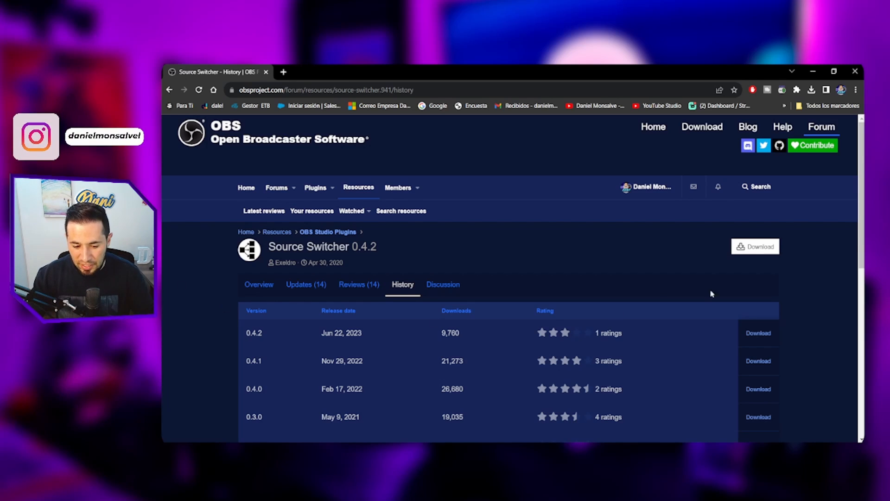
# - Download Source Switcher 0.4.2 and copy its source-switcher folder into the data\obs-plugins folder of OBS Portable 30.0
pyautogui.click(755, 250)
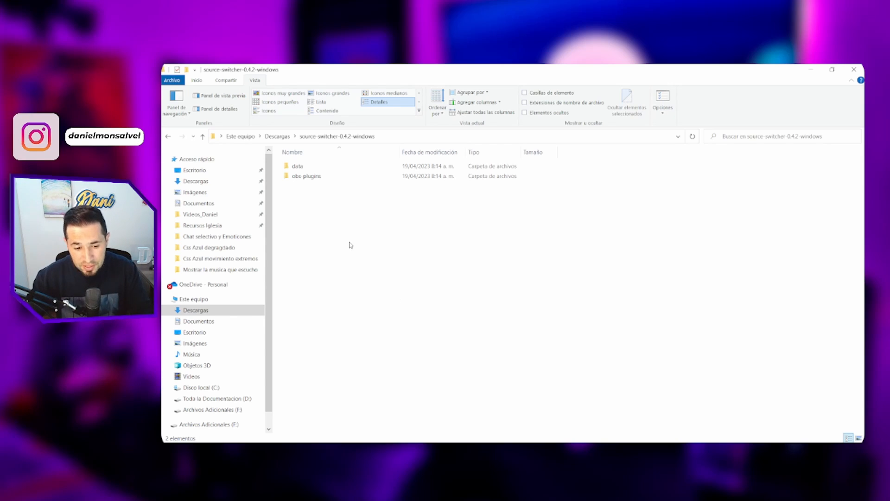
pyautogui.doubleClick(313, 170)
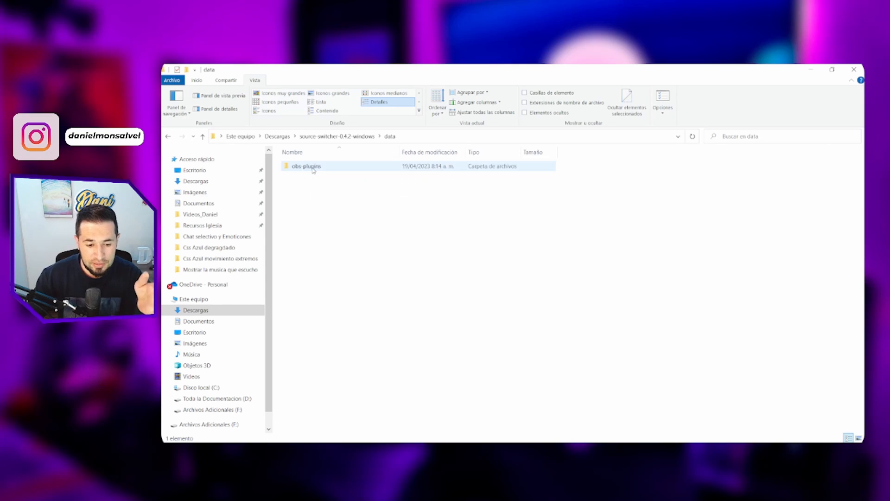
pyautogui.doubleClick(313, 170)
pyautogui.click(313, 169)
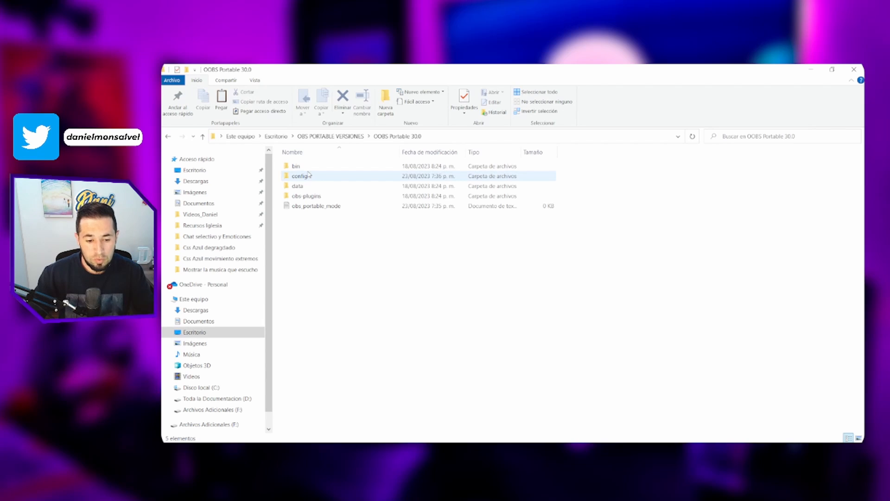
pyautogui.doubleClick(313, 186)
pyautogui.click(312, 168)
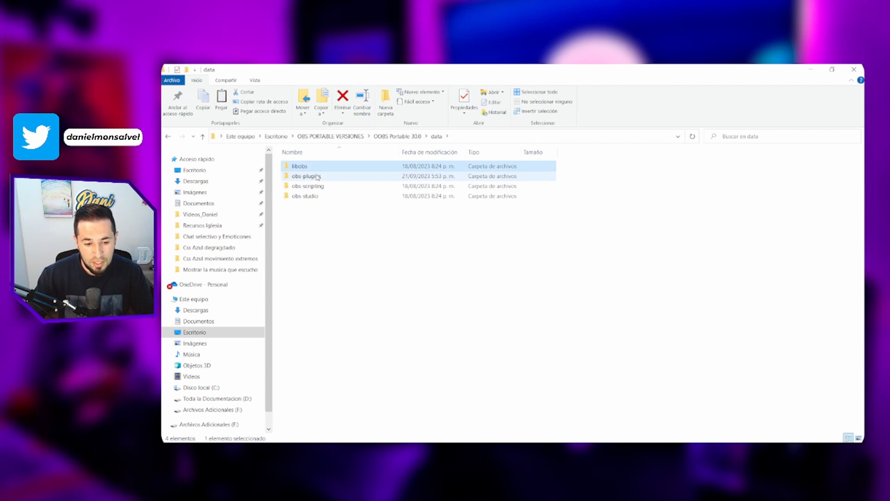
pyautogui.doubleClick(317, 176)
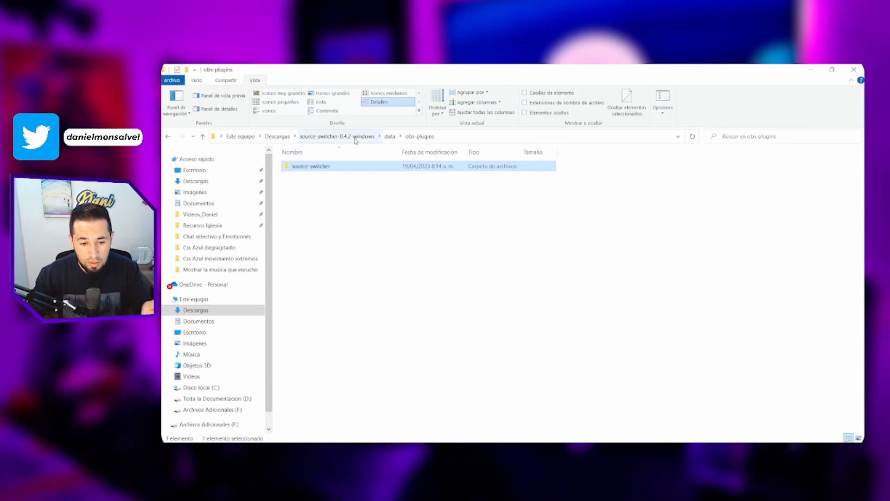
# - Copy source-switcher.dll and source-switcher.pdb from the plugin's obs-plugins\64bit folder into the matching OBS Portable 30.0 folder
pyautogui.click(355, 137)
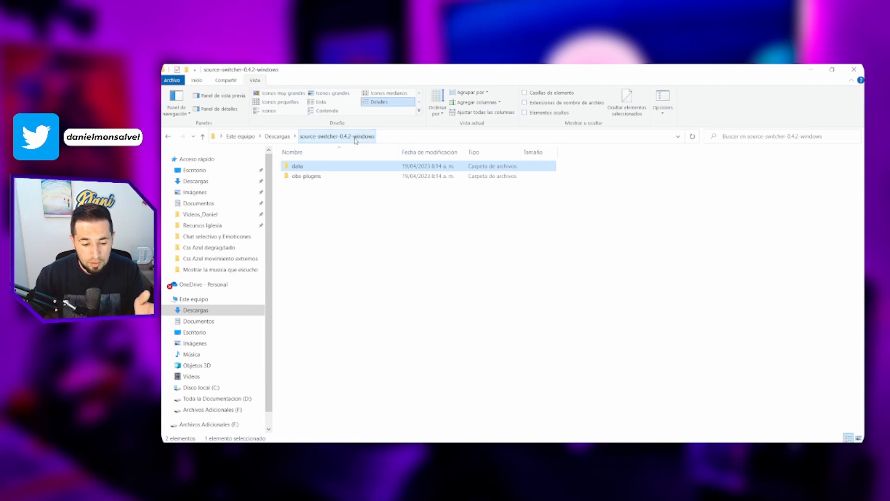
pyautogui.doubleClick(329, 180)
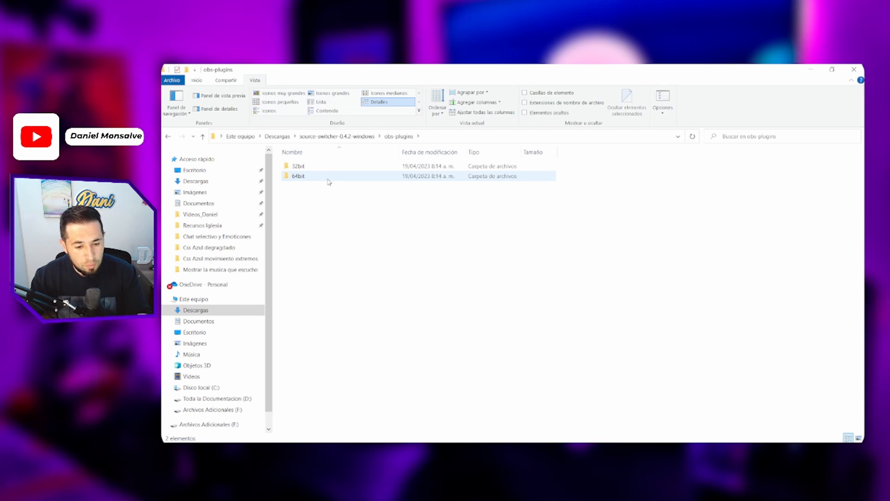
pyautogui.doubleClick(327, 180)
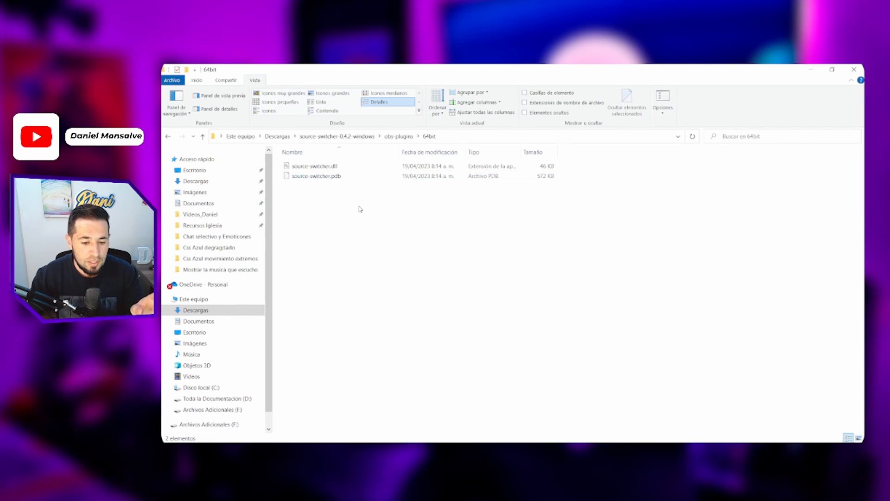
pyautogui.moveTo(360, 209); pyautogui.dragTo(297, 167)
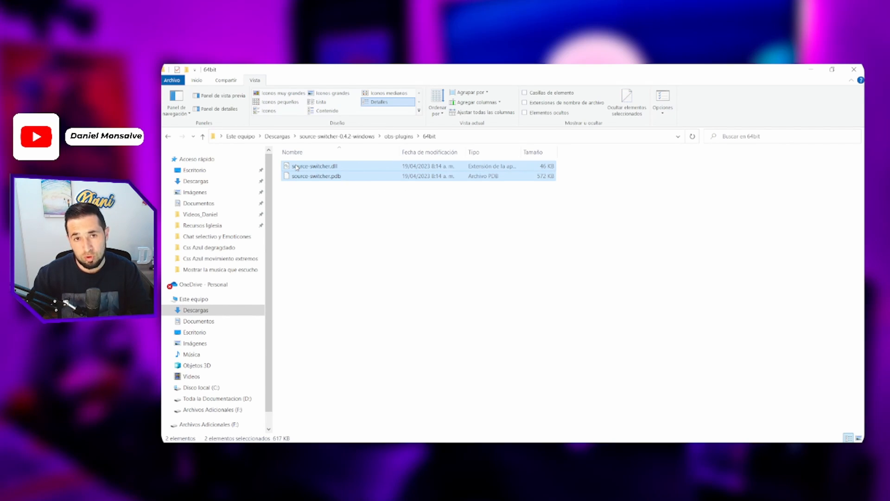
pyautogui.hotkey('alt', 'Tab')
pyautogui.click(397, 138)
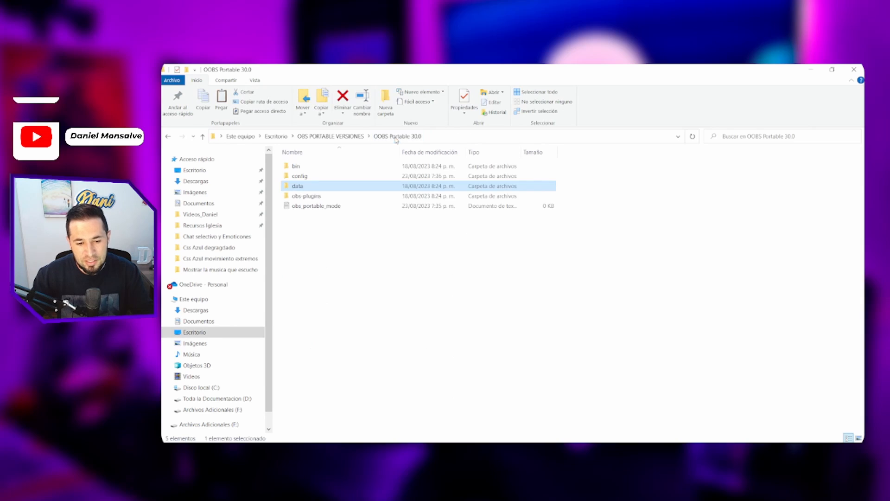
pyautogui.doubleClick(321, 197)
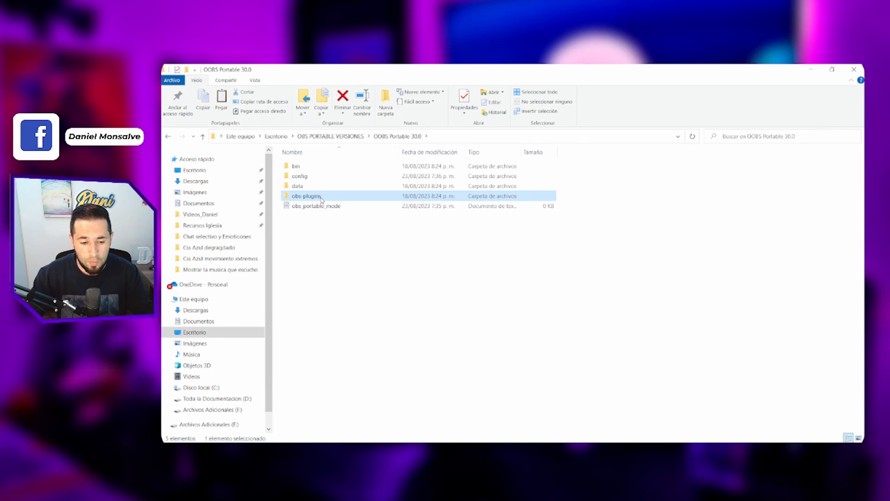
pyautogui.doubleClick(313, 168)
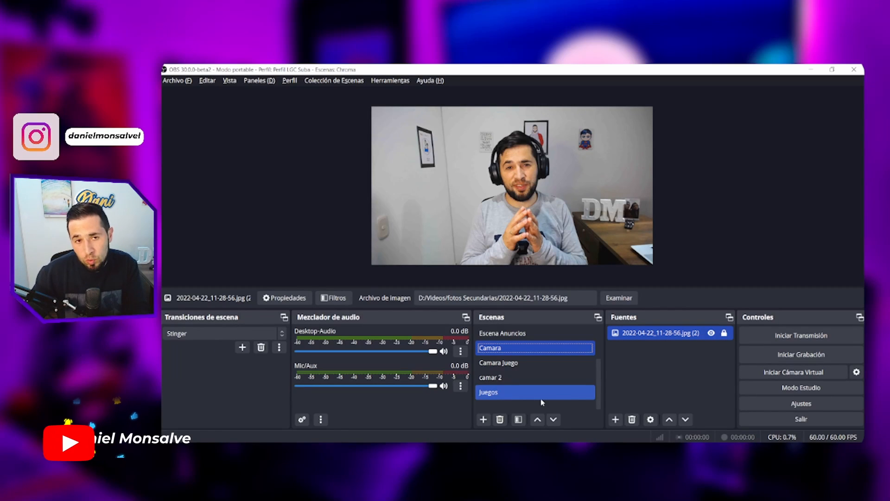
# - Switch to OBS and create a new scene named "Anuncios Mix"
pyautogui.click(523, 364)
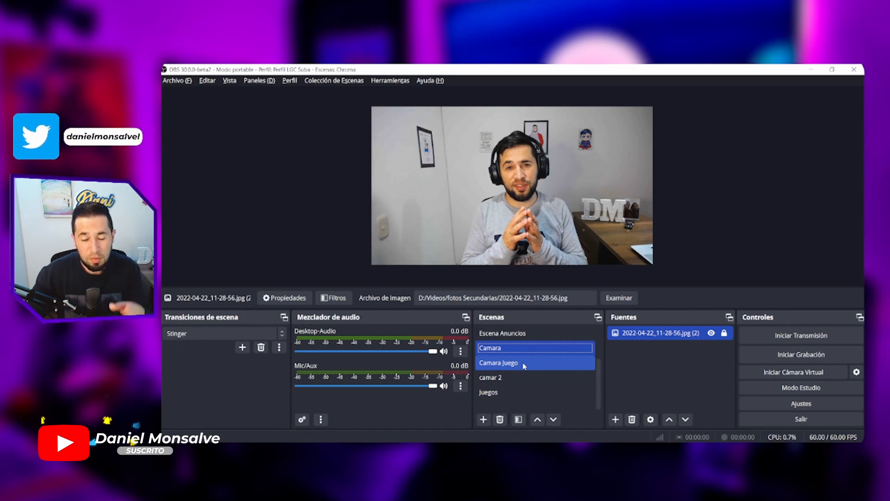
pyautogui.click(484, 419)
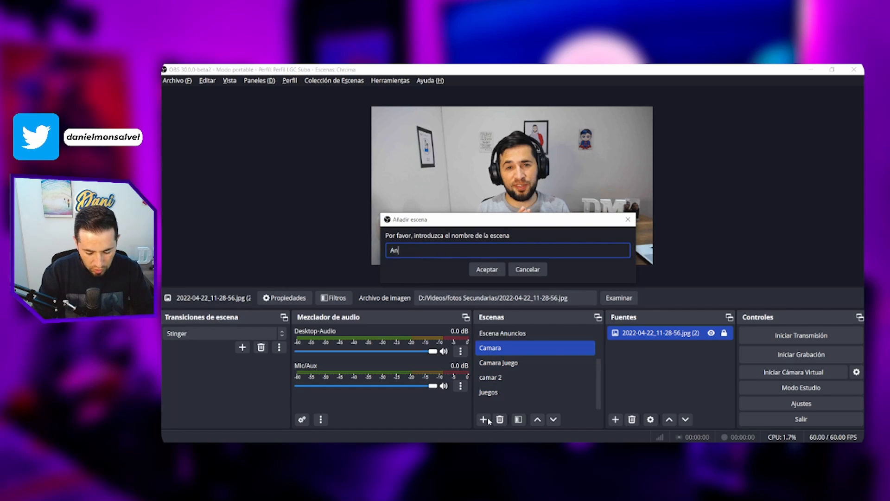
pyautogui.write('Anuncios Mix')
pyautogui.press('Return')
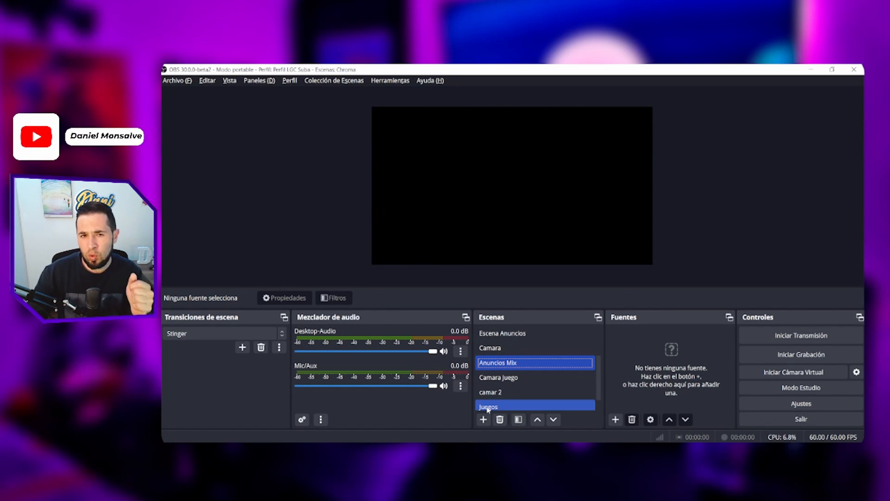
# - Preview the Iniciando and Pausa scenes
pyautogui.scroll(1, 511, 352)
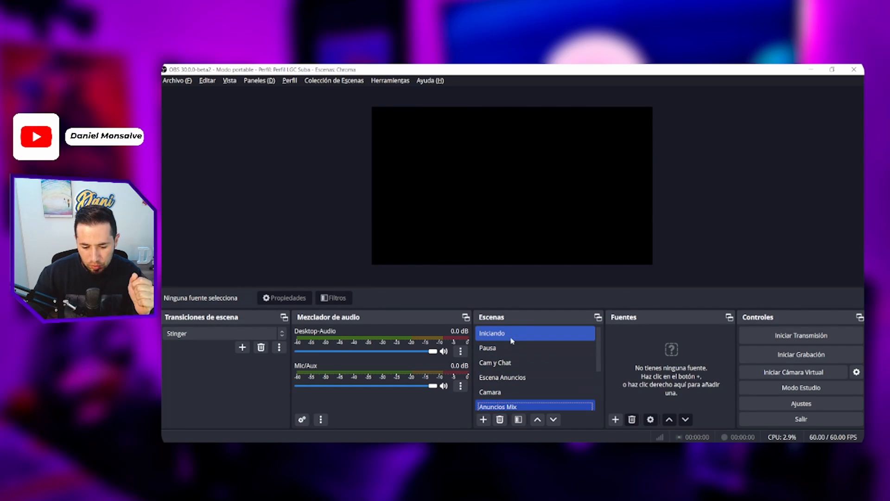
pyautogui.click(512, 337)
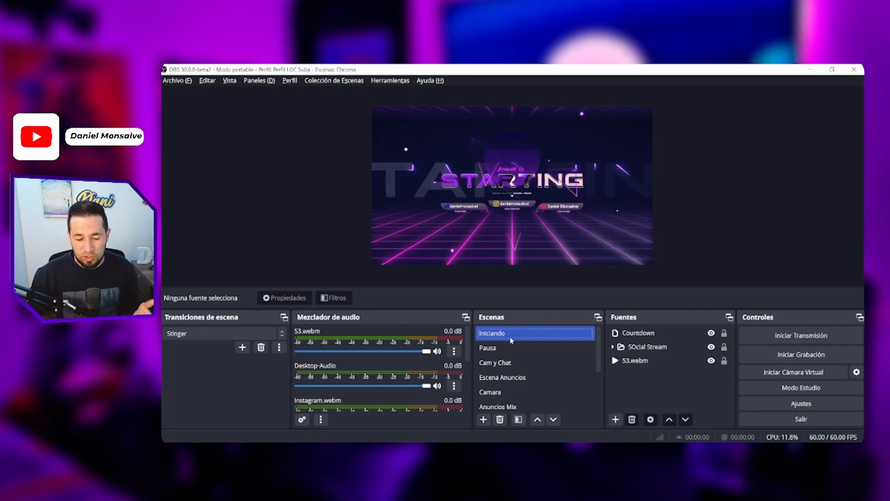
pyautogui.click(506, 348)
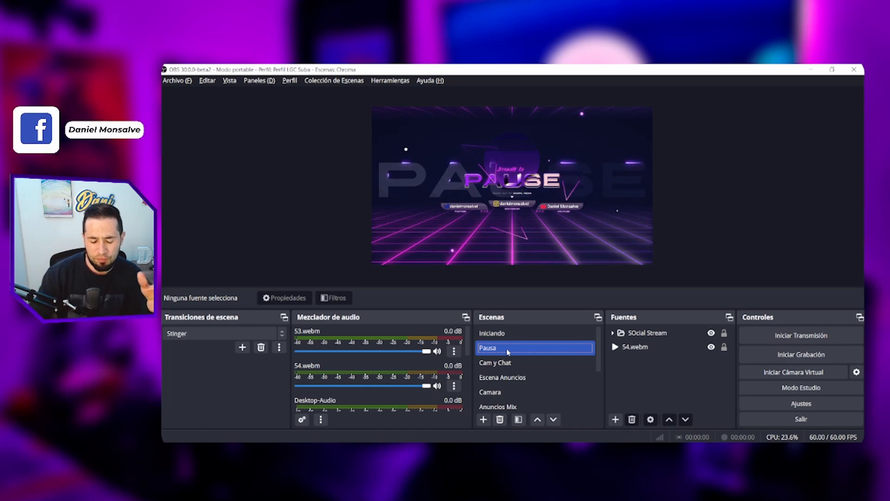
pyautogui.scroll(-1, 520, 390)
pyautogui.click(515, 378)
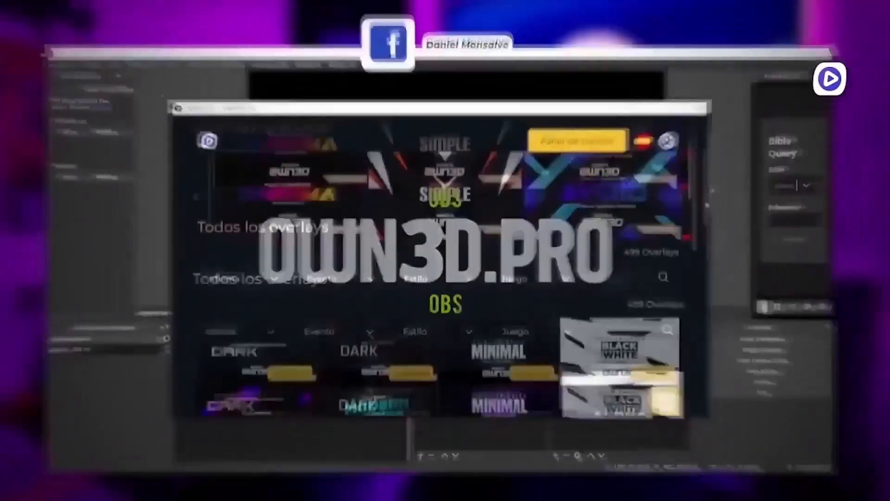
pyautogui.scroll(-5, 730, 251)
pyautogui.scroll(-5, 708, 260)
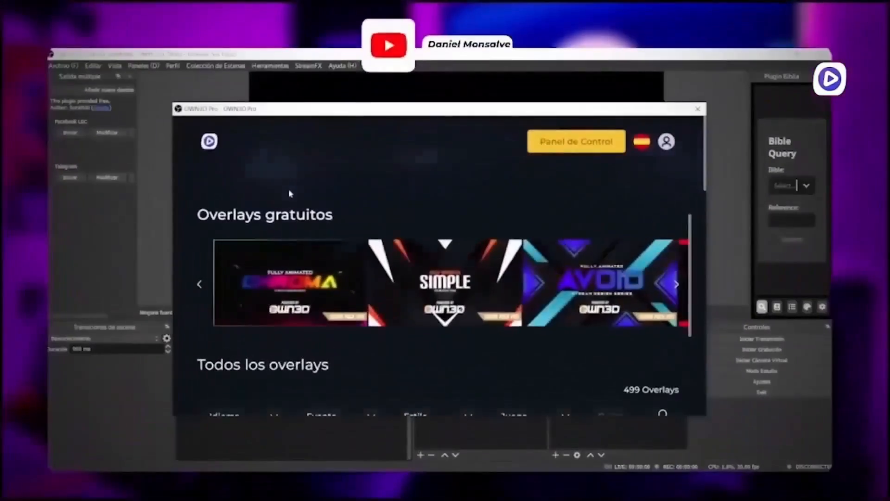
pyautogui.scroll(-3, 443, 278)
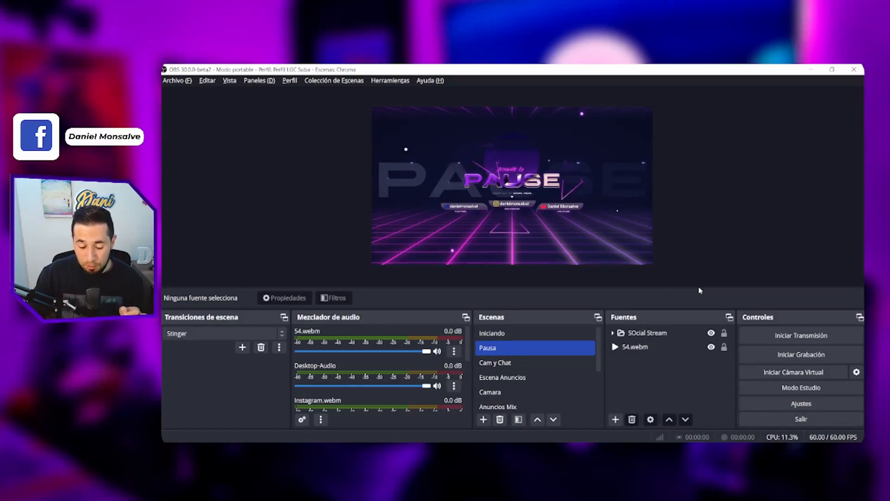
# - Switch to the Anuncios Mix scene and add the six PNG ad images, including OBS 30 Beta 2.png and Mostrar canciones.png, as sources
pyautogui.scroll(-2, 526, 378)
pyautogui.click(523, 390)
pyautogui.click(522, 378)
pyautogui.click(523, 361)
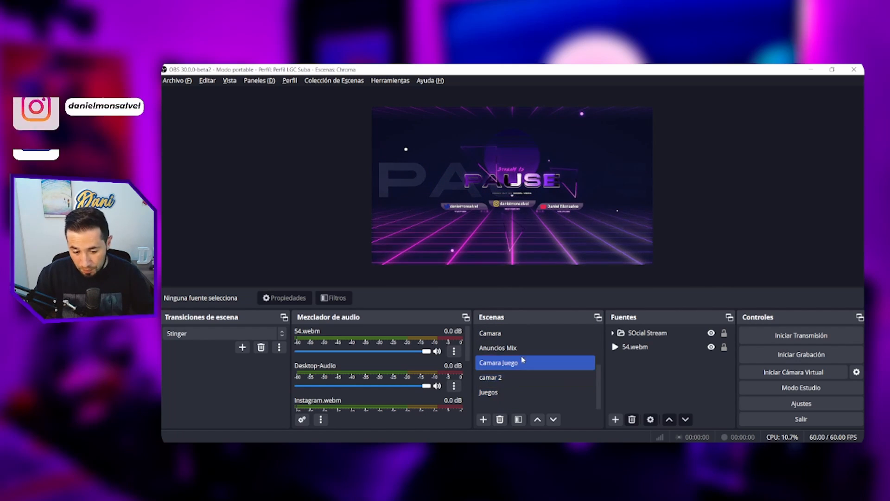
pyautogui.click(522, 346)
pyautogui.click(530, 381)
pyautogui.scroll(2, 531, 383)
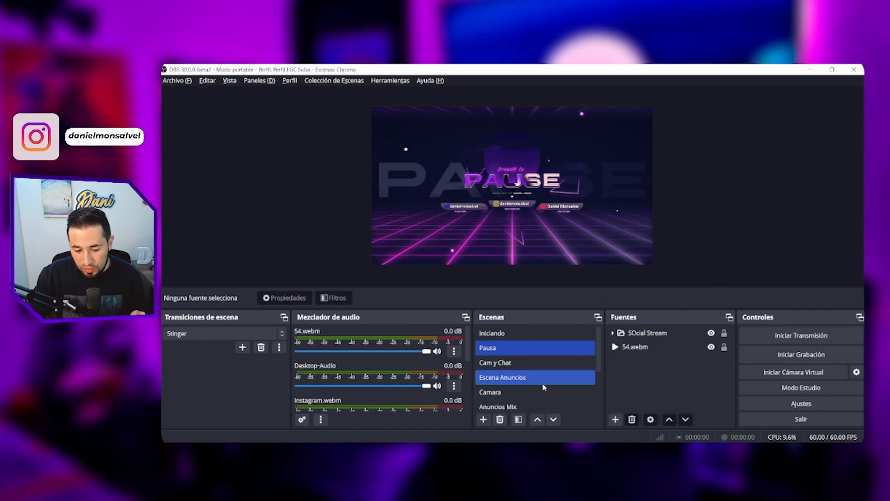
pyautogui.scroll(-2, 545, 380)
pyautogui.click(523, 366)
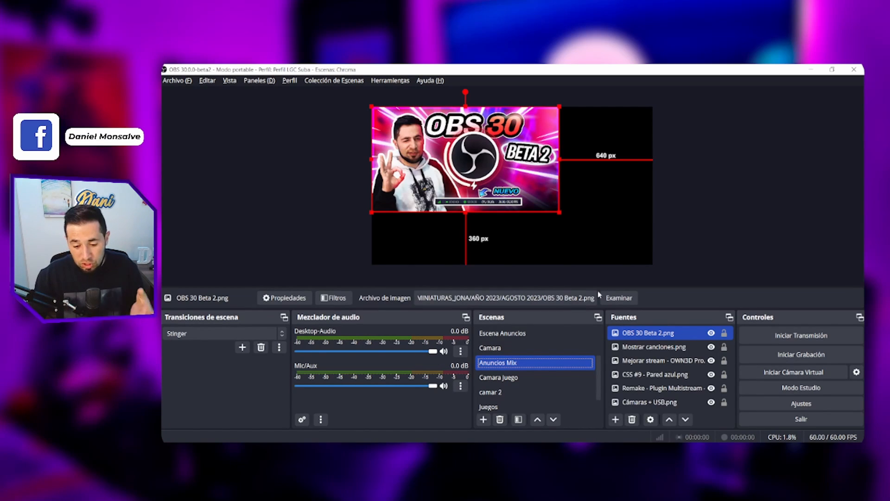
# - Fit all six image sources of the Anuncios Mix scene to the full canvas and check the OBS 30 Beta 2.png source's visibility
pyautogui.keyDown('ctrl'); pyautogui.click(684, 359); pyautogui.keyUp('ctrl')
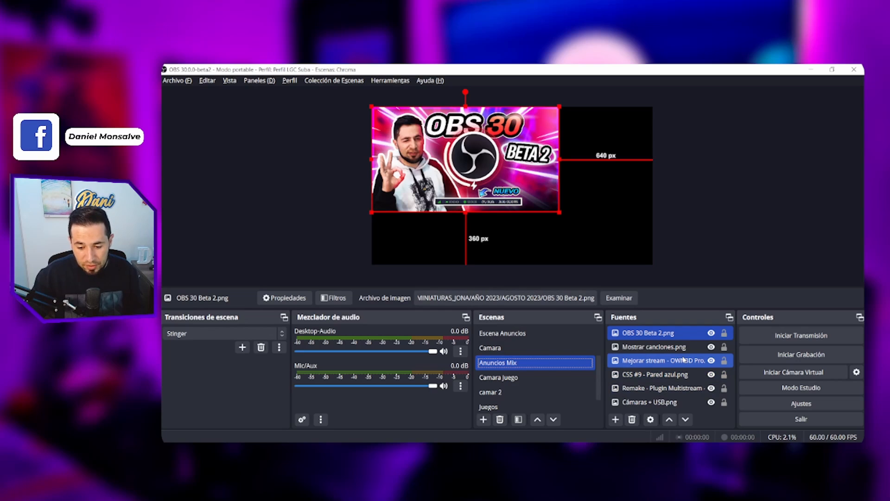
pyautogui.moveTo(665, 347); pyautogui.dragTo(661, 405)
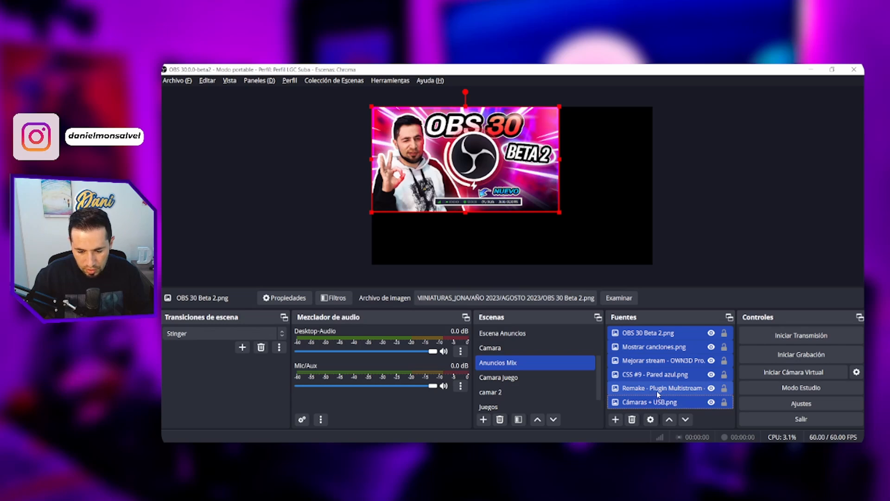
pyautogui.hotkey('ctrl', 'f')
pyautogui.click(697, 255)
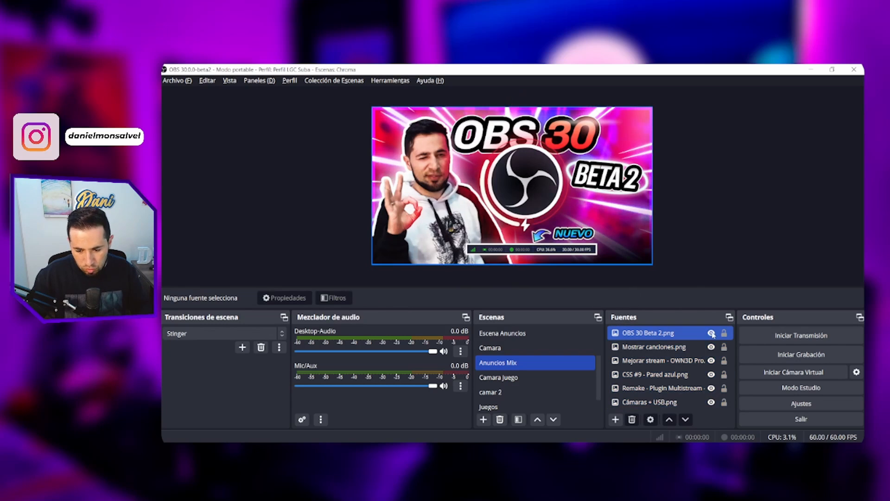
pyautogui.click(712, 333)
pyautogui.click(711, 333)
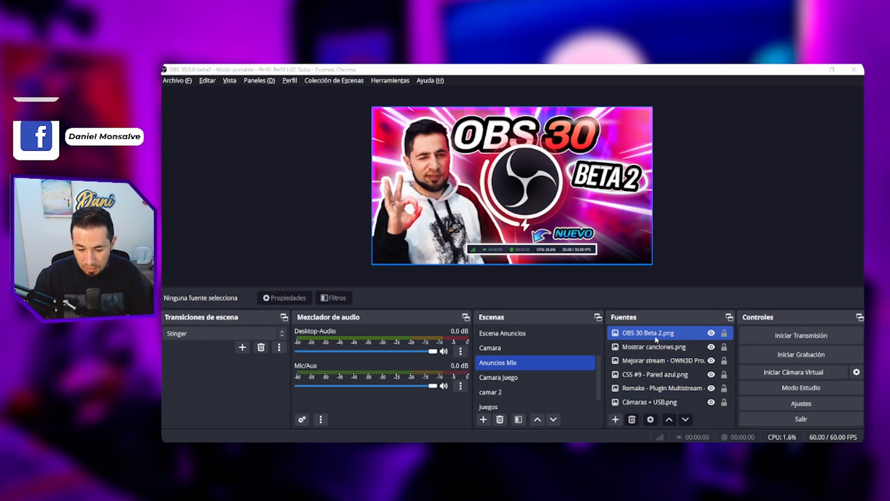
# - Add a Source Switcher source named "Anuncios Generales" to the Anuncios Mix scene
pyautogui.click(616, 420)
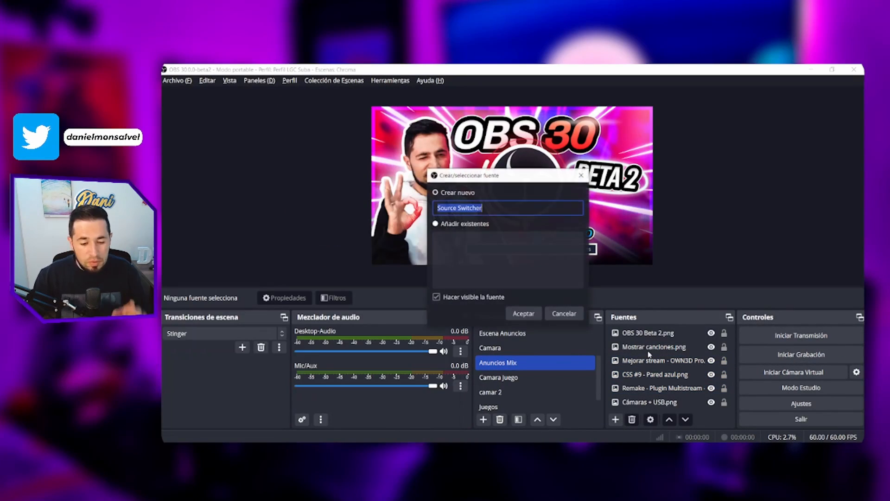
pyautogui.write('Anu')
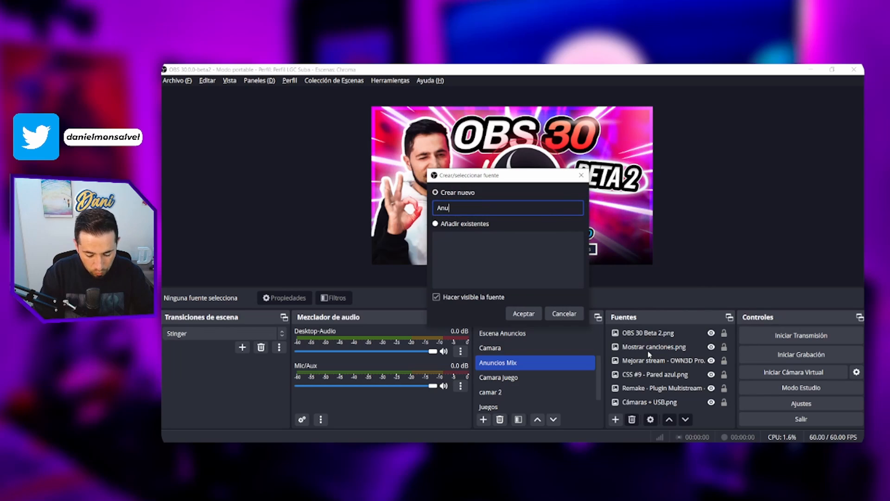
pyautogui.write('ncios M')
pyautogui.press('BackSpace')
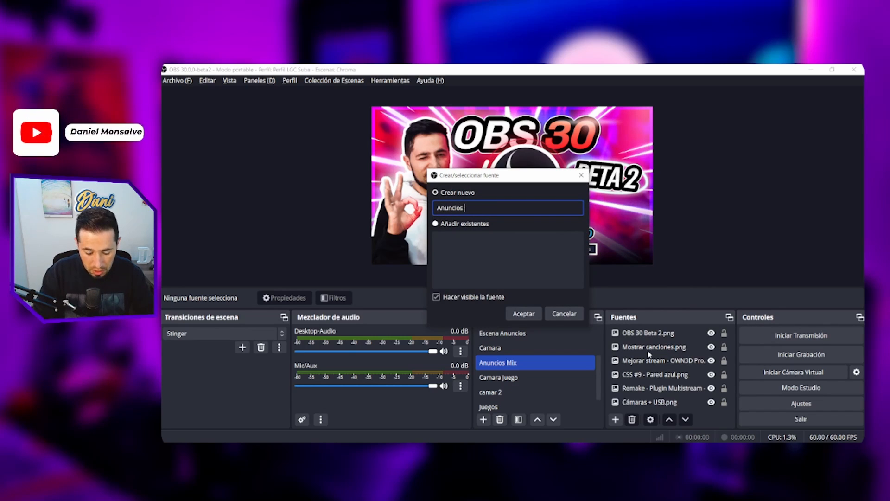
pyautogui.write('Generales')
pyautogui.press('Return')
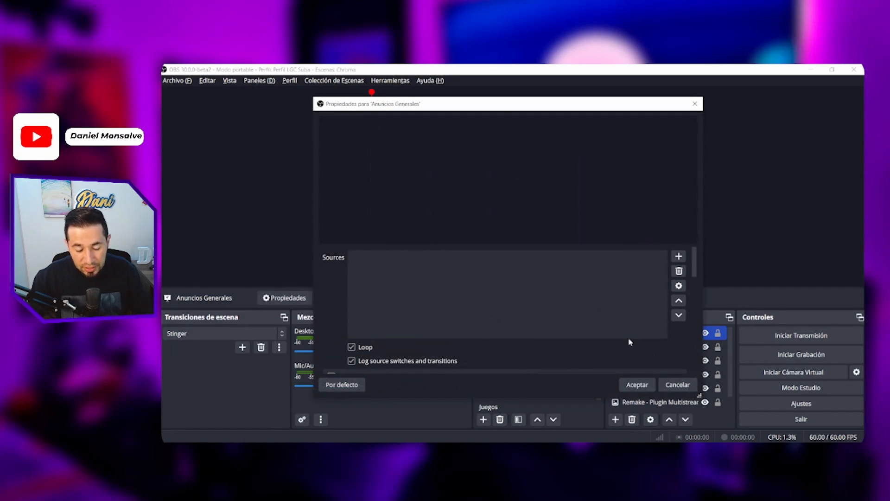
# - Add OBS 30 Beta 2.png to the source list of the Anuncios Generales switcher, using the image source's exact name
pyautogui.moveTo(490, 109); pyautogui.dragTo(356, 107)
pyautogui.click(620, 348)
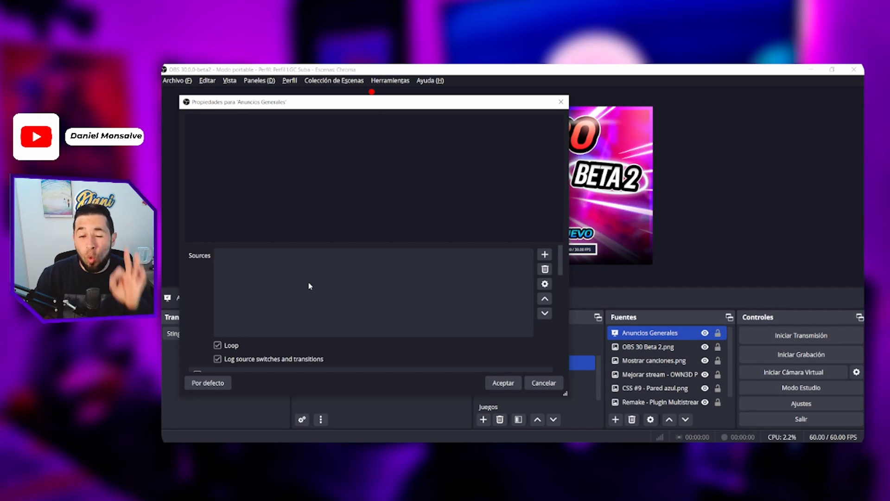
pyautogui.click(631, 348)
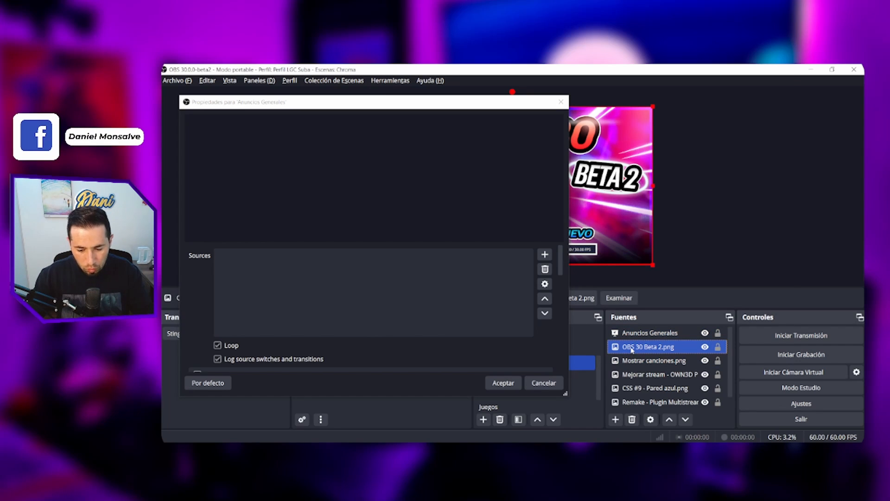
pyautogui.rightClick(632, 348)
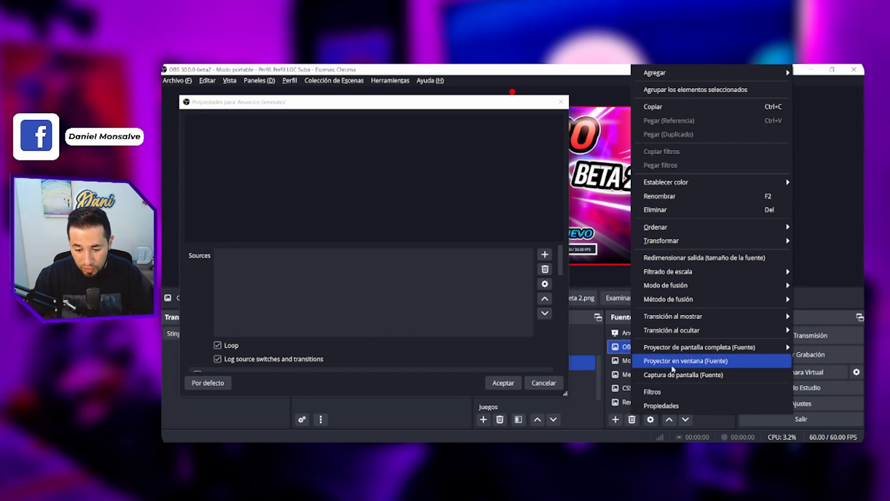
pyautogui.click(622, 352)
pyautogui.hotkey('ctrl', 'c')
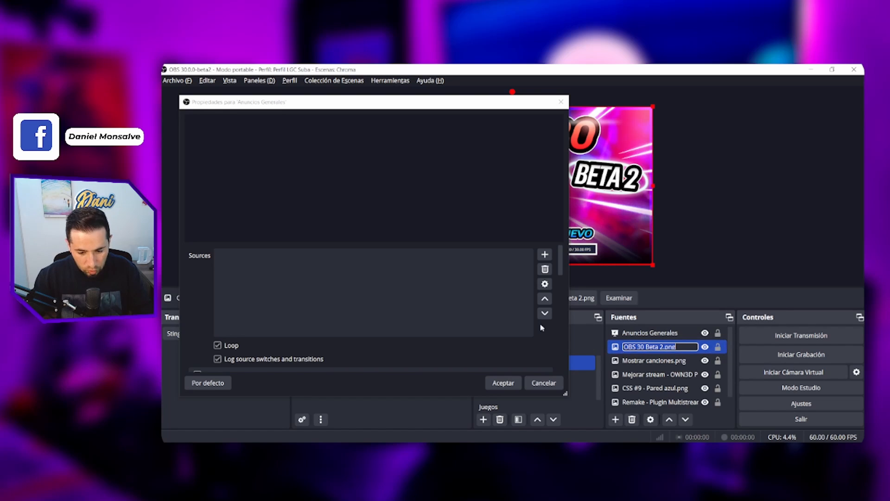
pyautogui.click(544, 256)
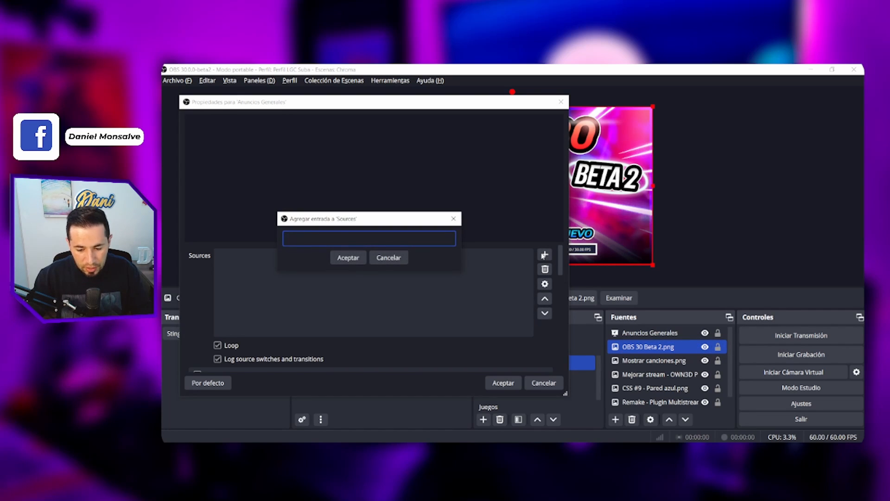
pyautogui.hotkey('ctrl', 'v')
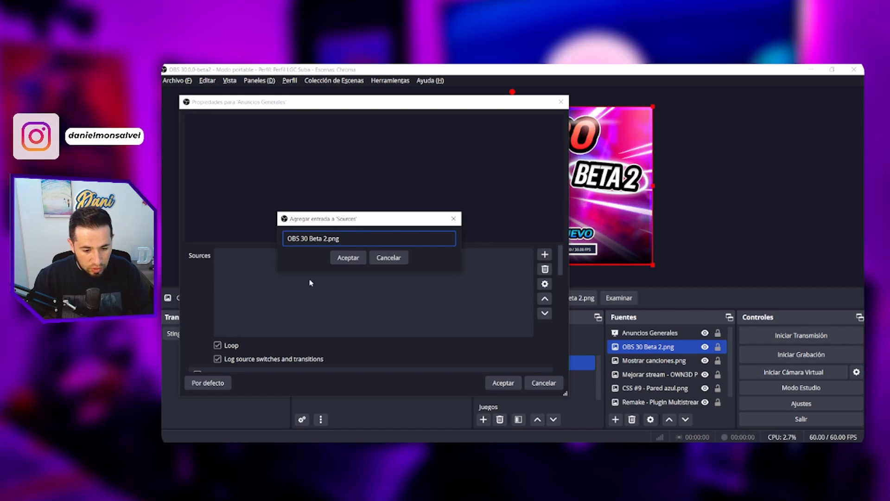
pyautogui.click(342, 261)
# - Add Mostrar canciones.png to the switcher's source list by copying its source name
pyautogui.click(677, 364)
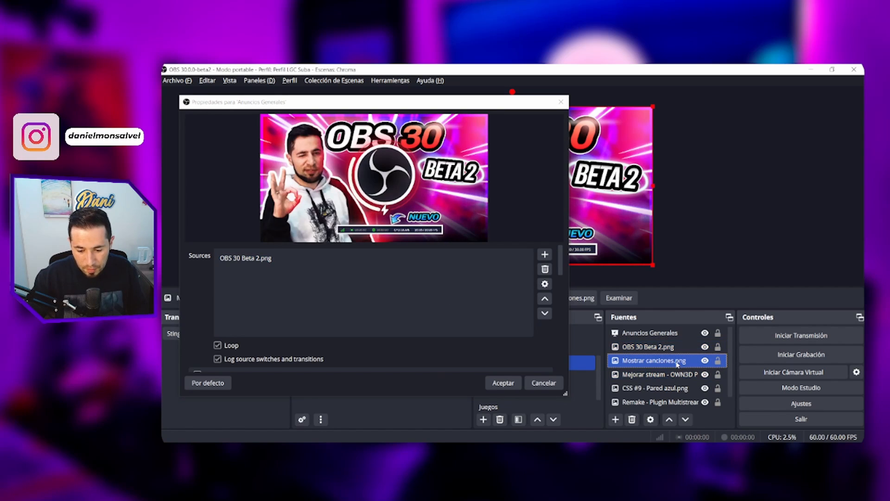
pyautogui.click(677, 364)
pyautogui.hotkey('ctrl', 'c')
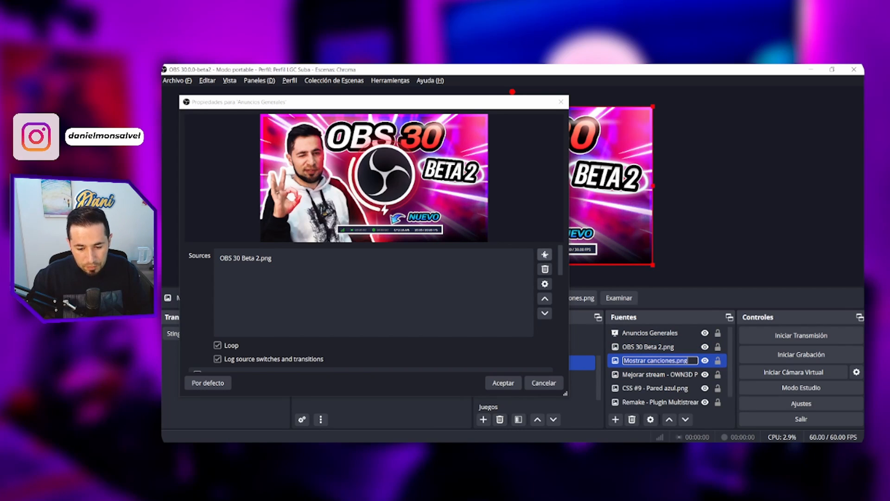
pyautogui.click(545, 255)
pyautogui.hotkey('ctrl', 'v')
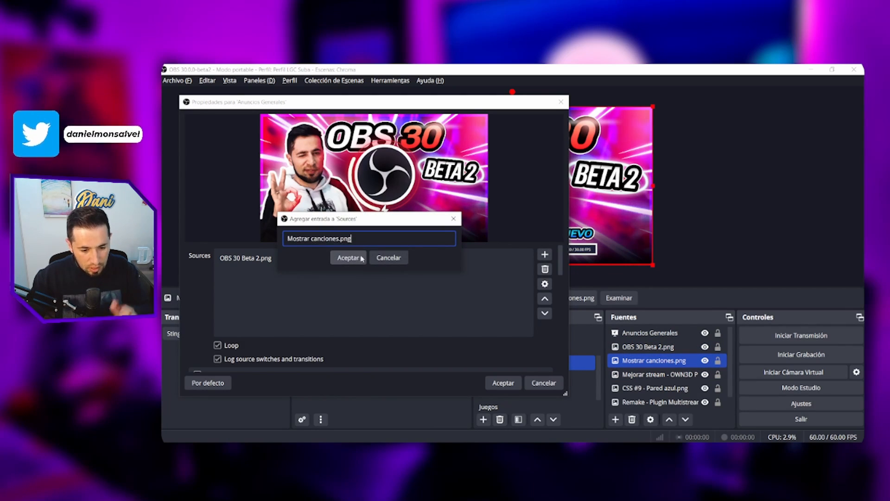
pyautogui.click(356, 259)
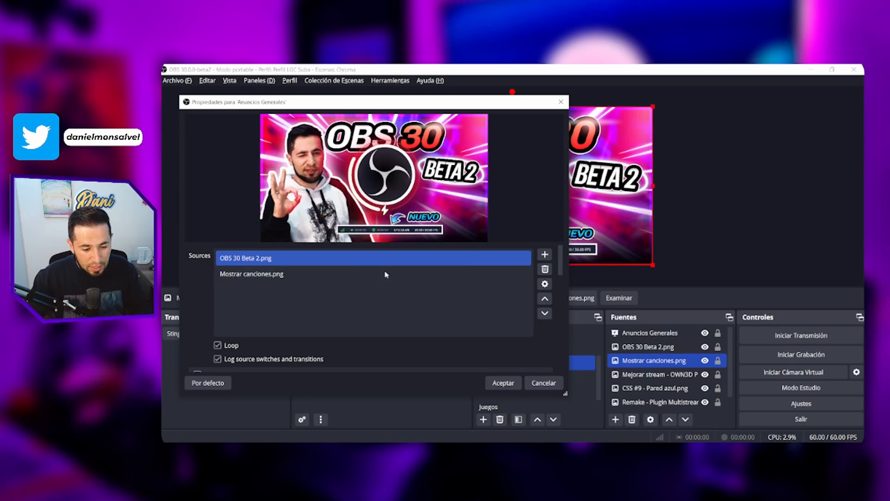
# - Add Mejorar stream - OWN3D Pro.png to the switcher's source list by copying its source name
pyautogui.click(642, 375)
pyautogui.press('F2')
pyautogui.hotkey('ctrl', 'c')
pyautogui.click(545, 254)
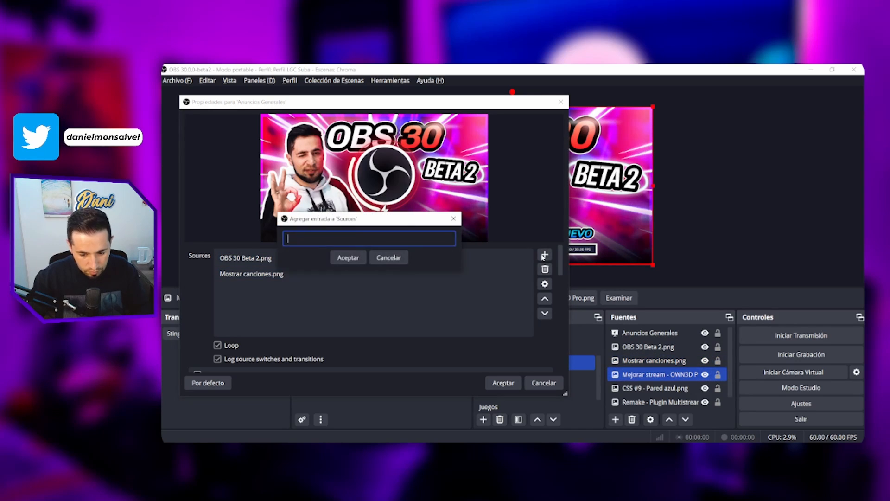
pyautogui.hotkey('ctrl', 'v')
pyautogui.click(357, 260)
# - Add CSS #9 - Pared azul.png and Remake - Plugin Multistream - Vertical y horizontal.png to the switcher's source list
pyautogui.click(682, 388)
pyautogui.click(545, 254)
pyautogui.write('CSS #9 - Pared azul.png')
pyautogui.click(357, 259)
pyautogui.click(663, 402)
pyautogui.click(544, 256)
pyautogui.write('Remake - Plugin Multistream - Vertical y horizontal.png')
pyautogui.click(357, 259)
# - Add Cámaras + USB.png as the last entry of the switcher's source list
pyautogui.moveTo(730, 380); pyautogui.dragTo(731, 393)
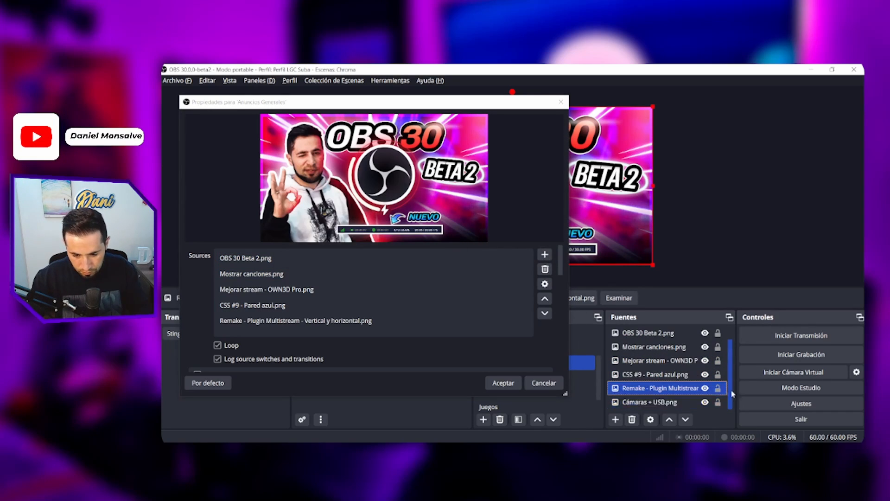
pyautogui.click(668, 402)
pyautogui.click(544, 256)
pyautogui.write('Cámaras + USB.png')
pyautogui.click(356, 260)
# - Check the switcher's entries against the image sources of the scene, from OBS 30 Beta 2.png down to Cámaras + USB.png
pyautogui.scroll(-1, 329, 326)
pyautogui.click(329, 324)
pyautogui.scroll(1, 677, 349)
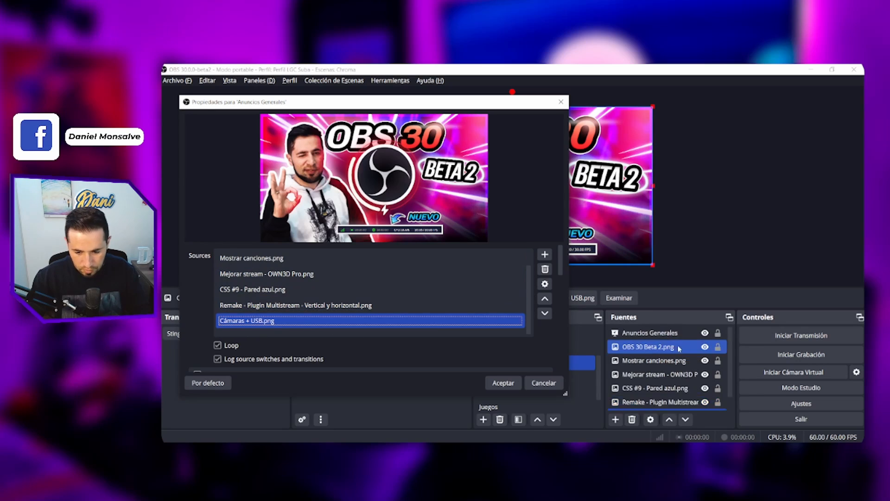
pyautogui.click(678, 349)
pyautogui.click(672, 402)
pyautogui.moveTo(731, 383); pyautogui.dragTo(732, 395)
pyautogui.click(667, 402)
# - Shrink the preview in the Anuncios Generales properties and enable Time Switch
pyautogui.moveTo(318, 102); pyautogui.dragTo(422, 96)
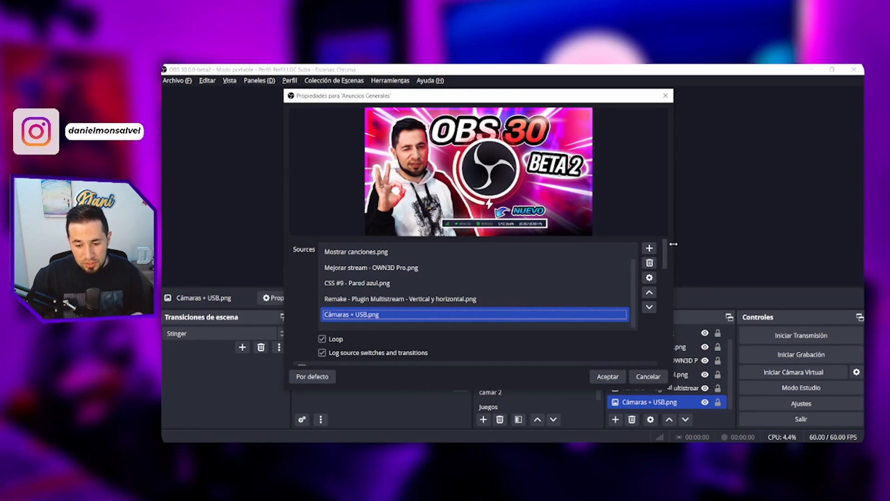
pyautogui.moveTo(561, 237); pyautogui.dragTo(551, 167)
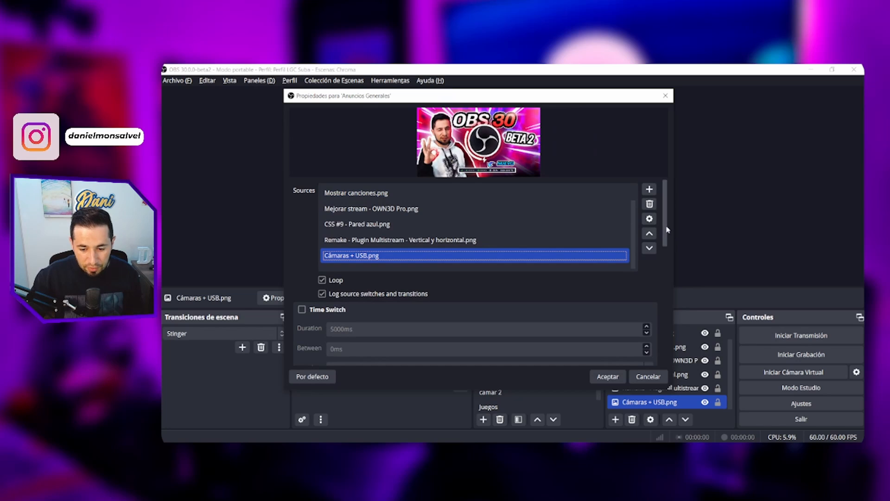
pyautogui.scroll(-3, 665, 246)
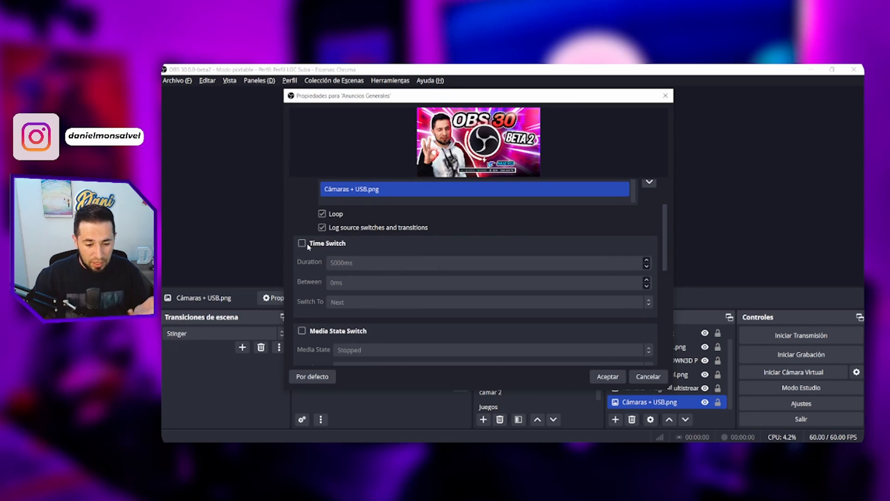
pyautogui.click(302, 244)
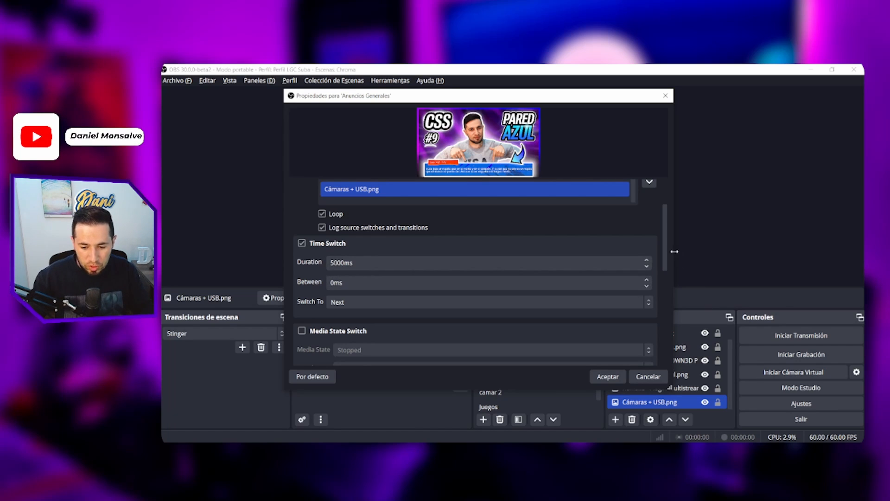
# - Set the switcher's transition type to Desvanecimiento, review its duration setting and accept the properties
pyautogui.moveTo(666, 251); pyautogui.dragTo(665, 299)
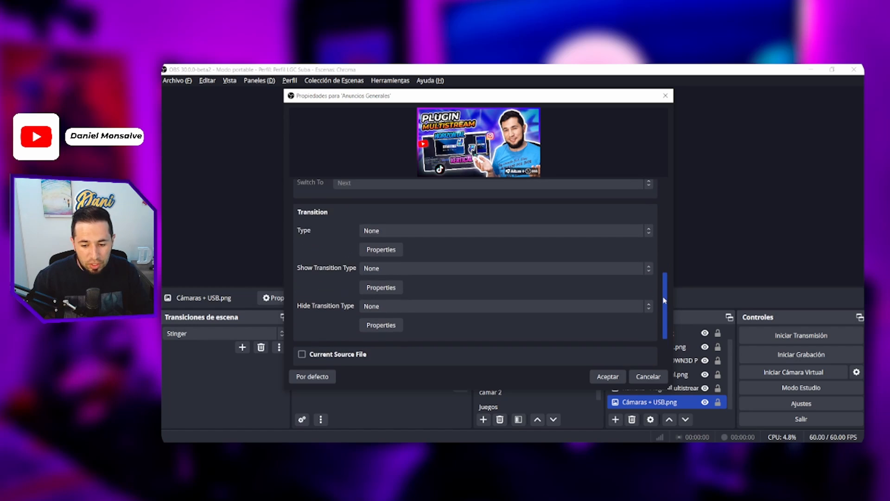
pyautogui.click(649, 234)
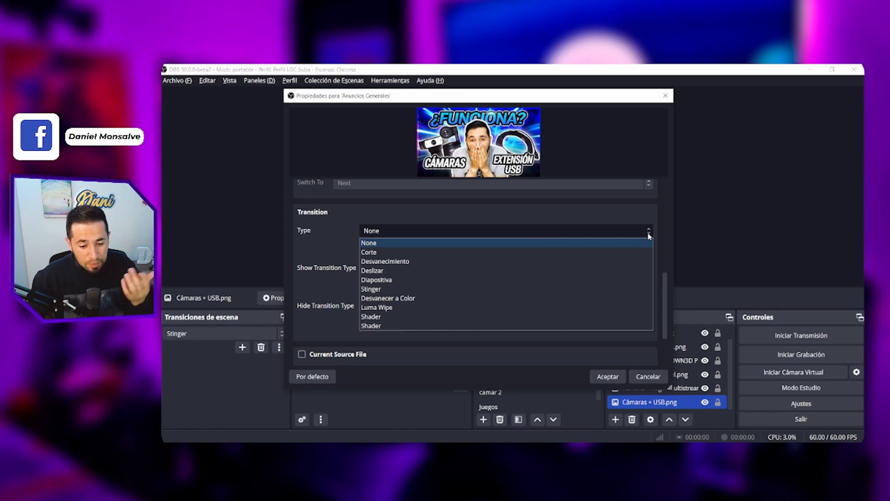
pyautogui.click(384, 261)
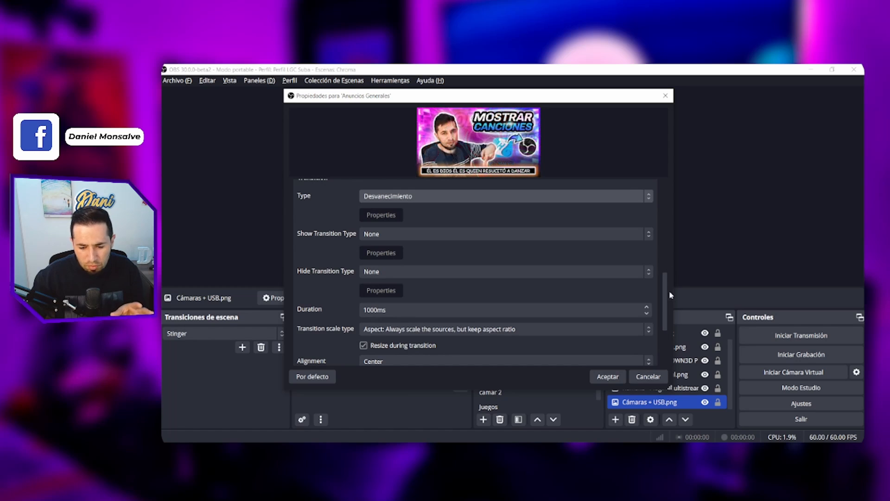
pyautogui.scroll(-2, 669, 295)
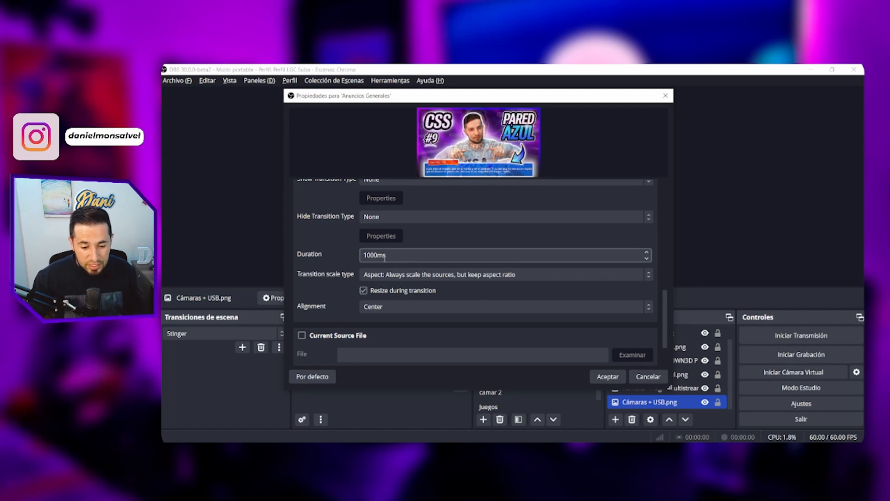
pyautogui.click(612, 378)
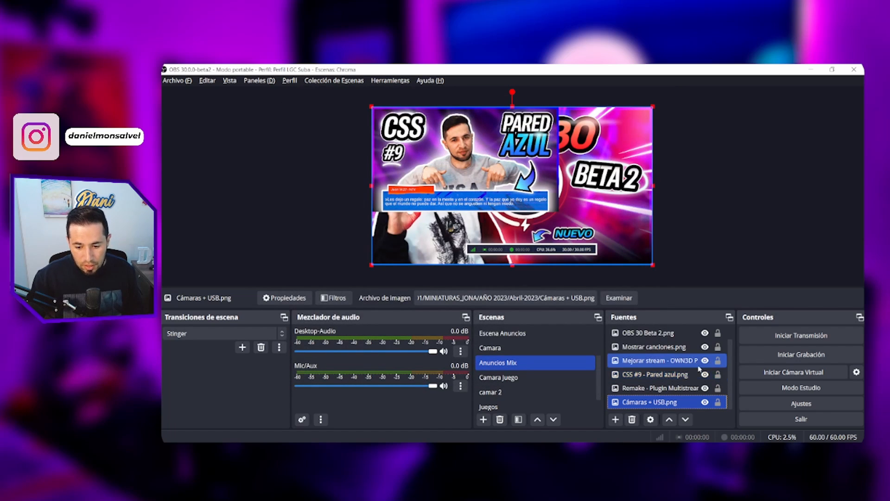
# - Hide all six PNG image sources in the Anuncios Mix scene, leaving only Anuncios Generales visible
pyautogui.scroll(1, 730, 333)
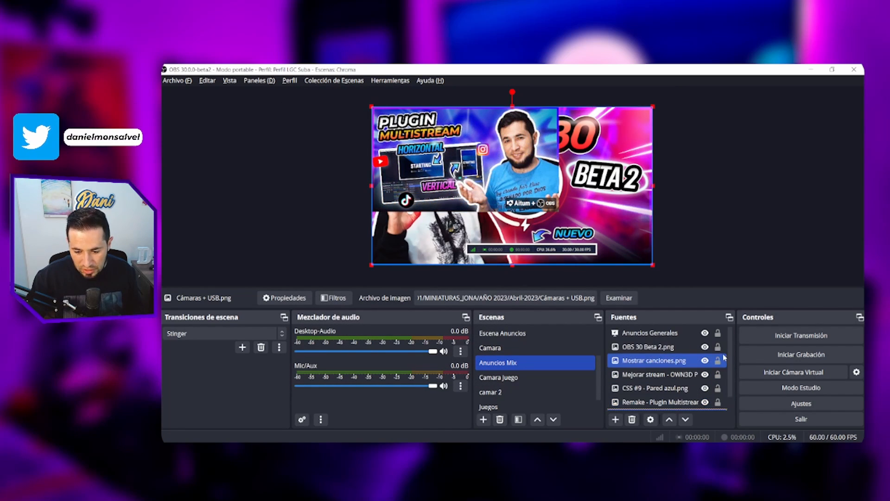
pyautogui.click(705, 347)
pyautogui.click(705, 360)
pyautogui.click(706, 374)
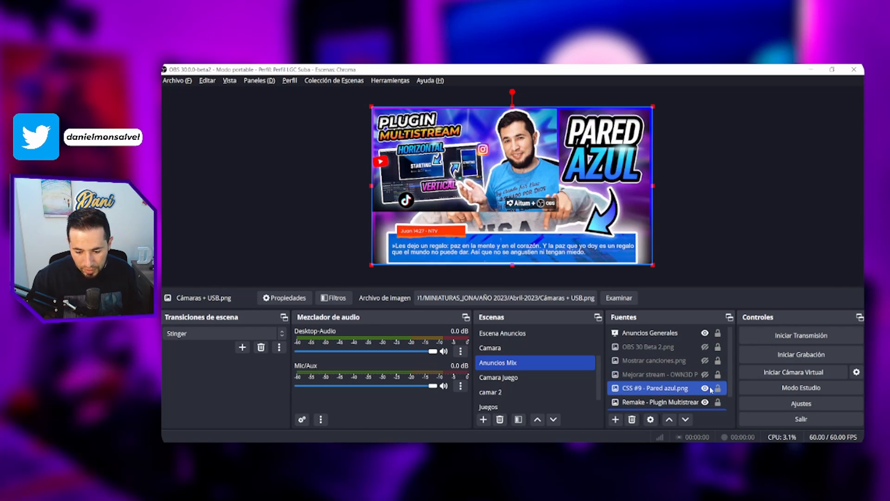
pyautogui.click(705, 388)
pyautogui.click(705, 402)
pyautogui.scroll(-1, 705, 402)
pyautogui.click(705, 402)
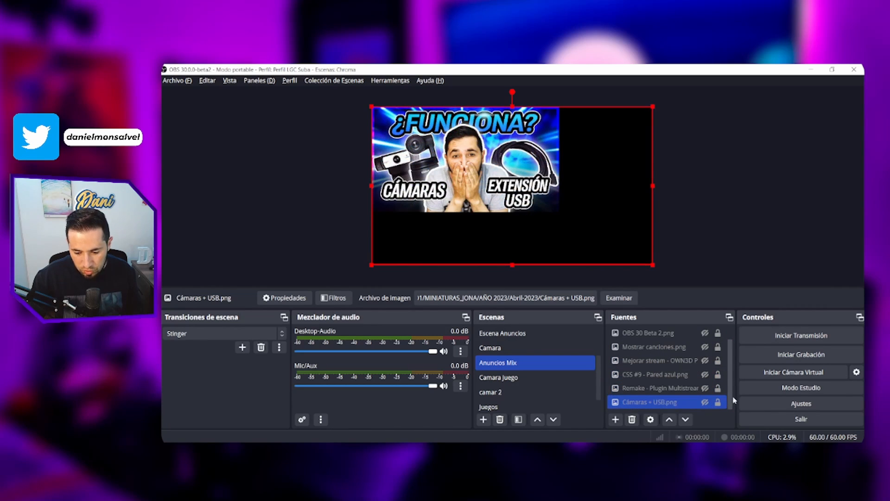
# - Fit the Anuncios Generales source to the full canvas and deselect it
pyautogui.scroll(1, 667, 361)
pyautogui.click(655, 335)
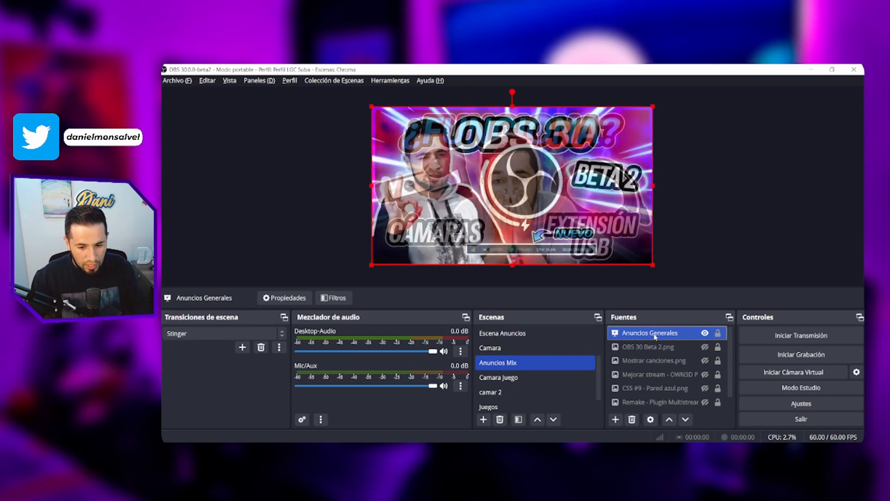
pyautogui.click(266, 229)
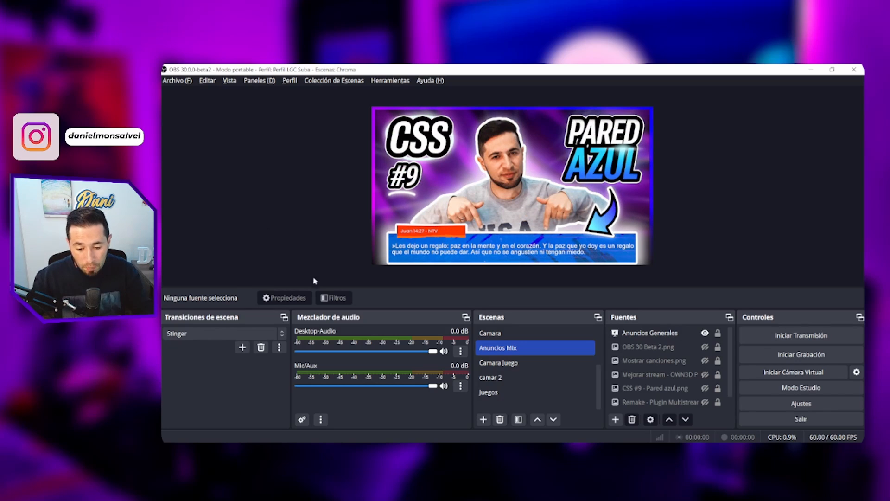
# - Switch to the Escena Anuncios scene and inspect its Fondo Gausiano.png and camar 2 sources
pyautogui.scroll(2, 518, 364)
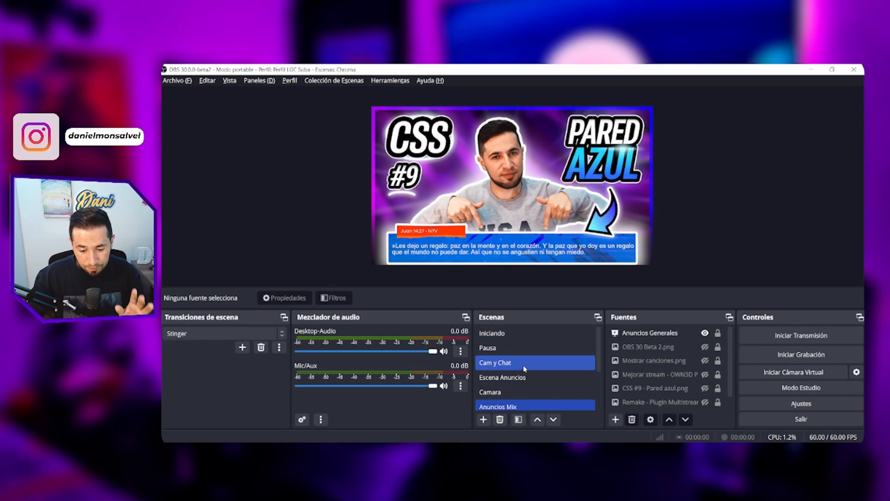
pyautogui.click(526, 376)
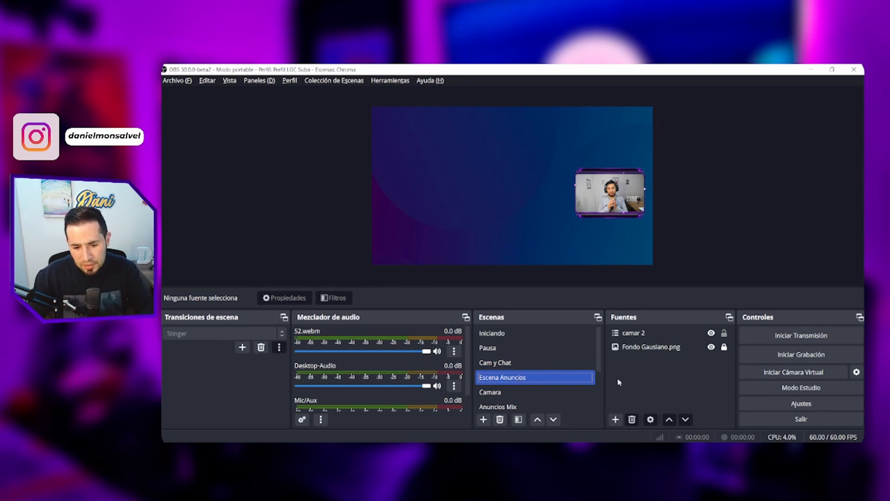
pyautogui.click(677, 348)
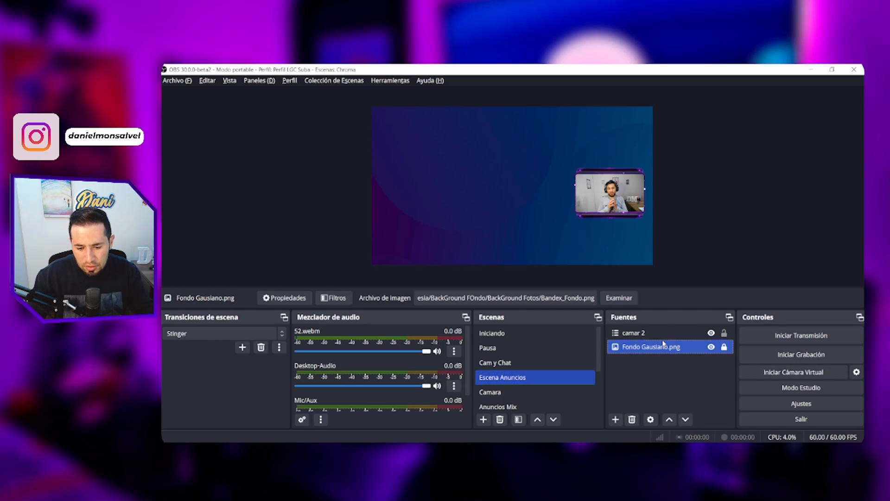
pyautogui.click(661, 336)
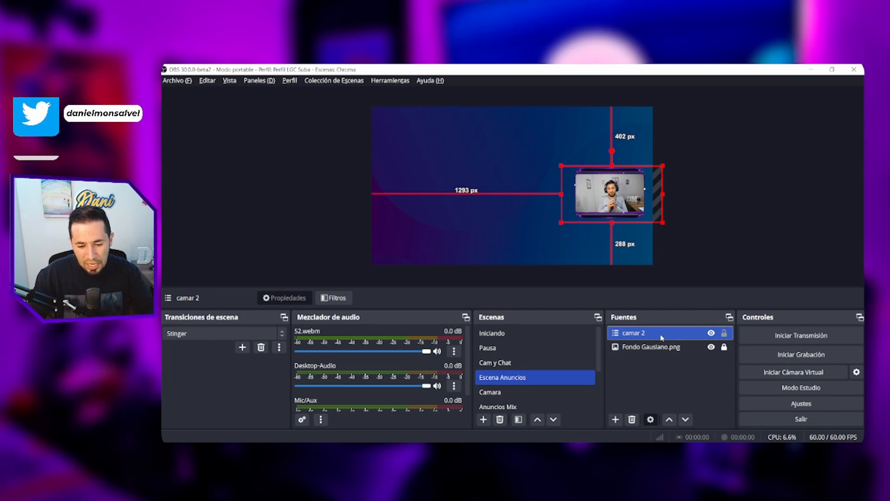
pyautogui.click(661, 371)
# - Add the existing Anuncios Mix scene as a visible source in Escena Anuncios
pyautogui.click(620, 420)
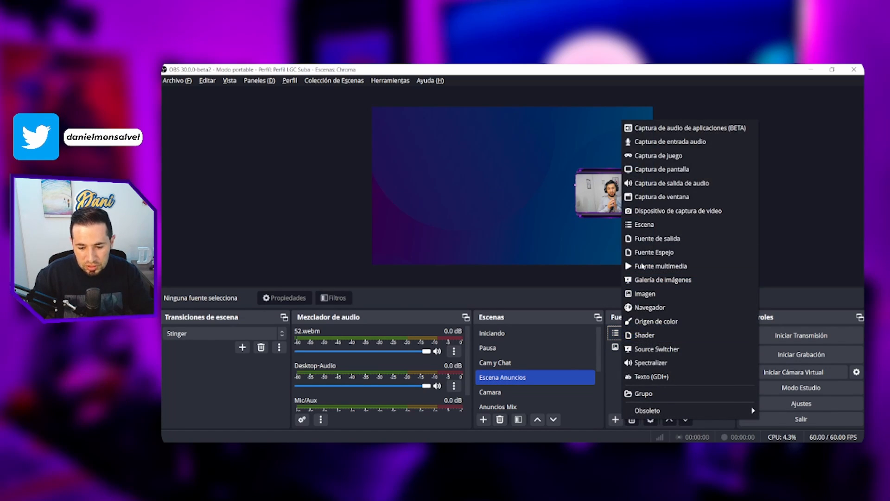
pyautogui.click(642, 225)
pyautogui.moveTo(507, 183); pyautogui.dragTo(458, 153)
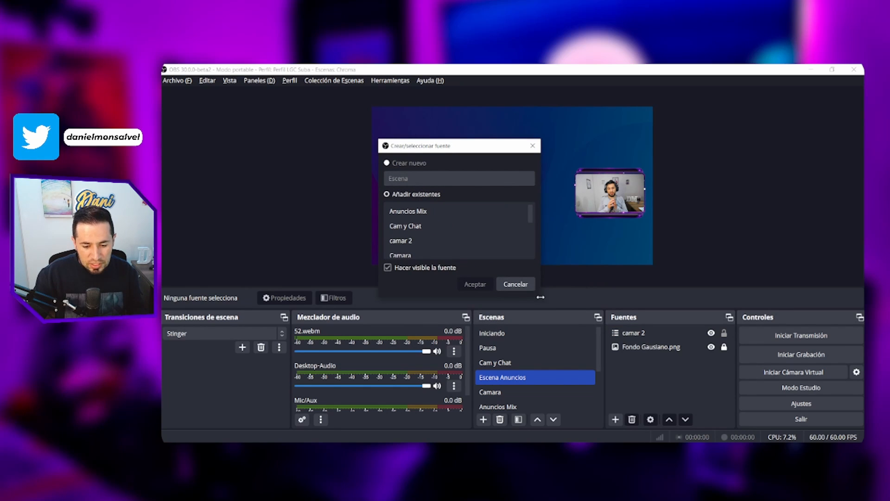
pyautogui.moveTo(540, 298); pyautogui.dragTo(638, 372)
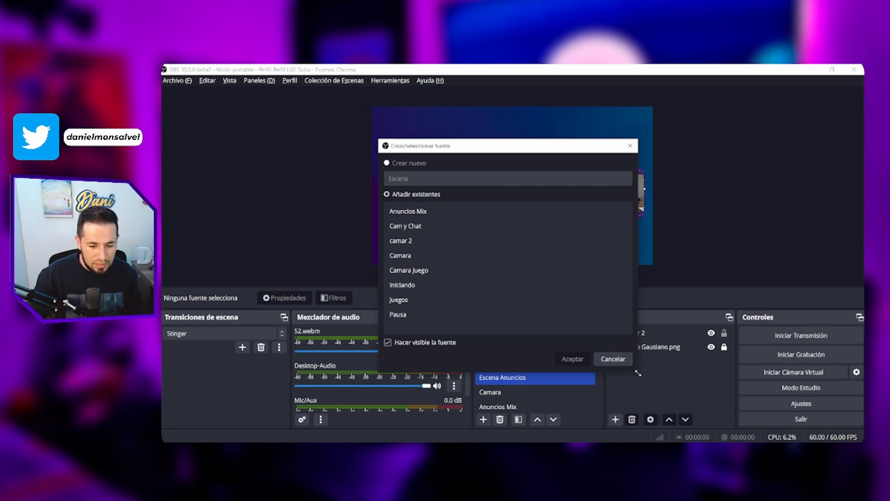
pyautogui.click(417, 211)
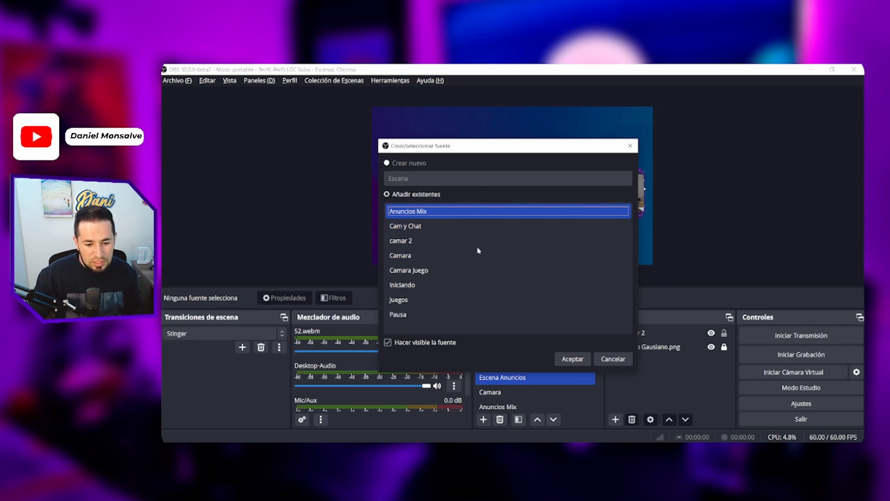
pyautogui.click(573, 359)
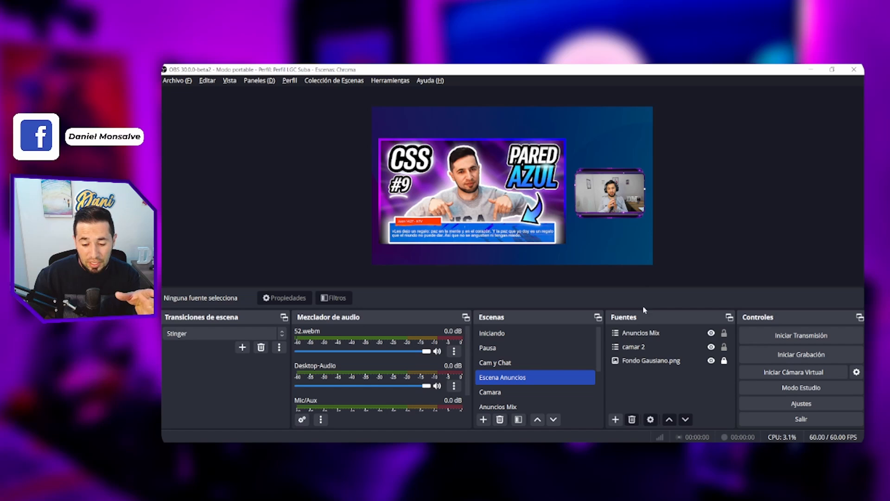
# - Add a Transformación 3D filter with its default name to the Anuncios Mix source and set its camera mode to Perspectiva
pyautogui.click(642, 333)
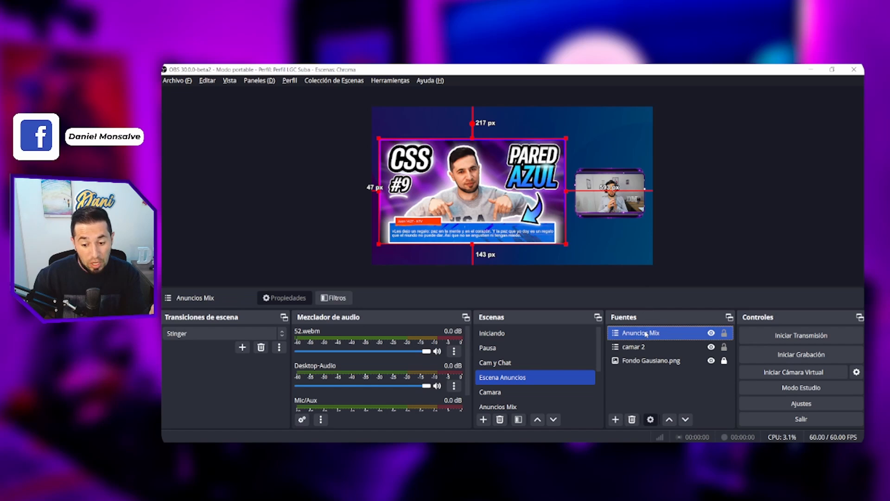
pyautogui.click(345, 299)
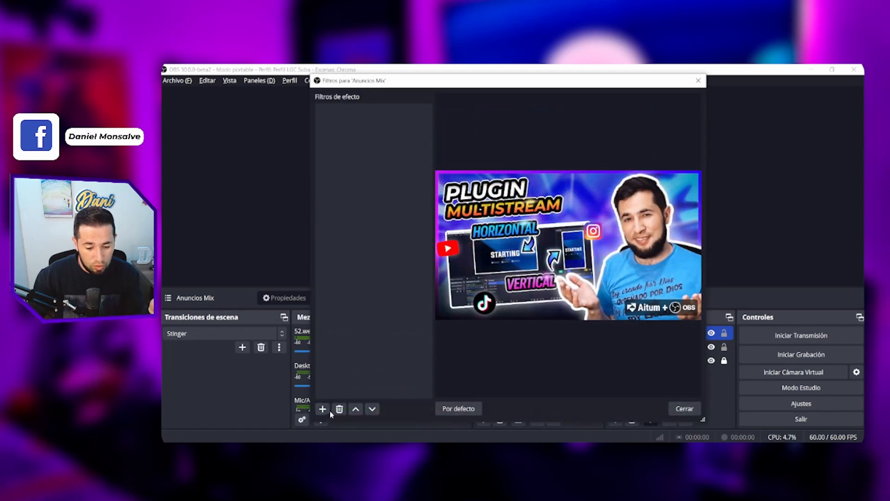
pyautogui.click(323, 408)
pyautogui.click(348, 401)
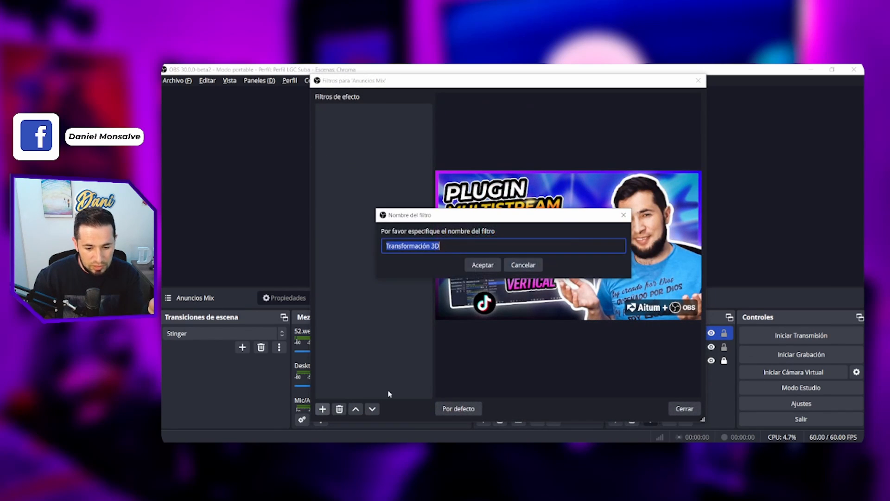
pyautogui.press('Return')
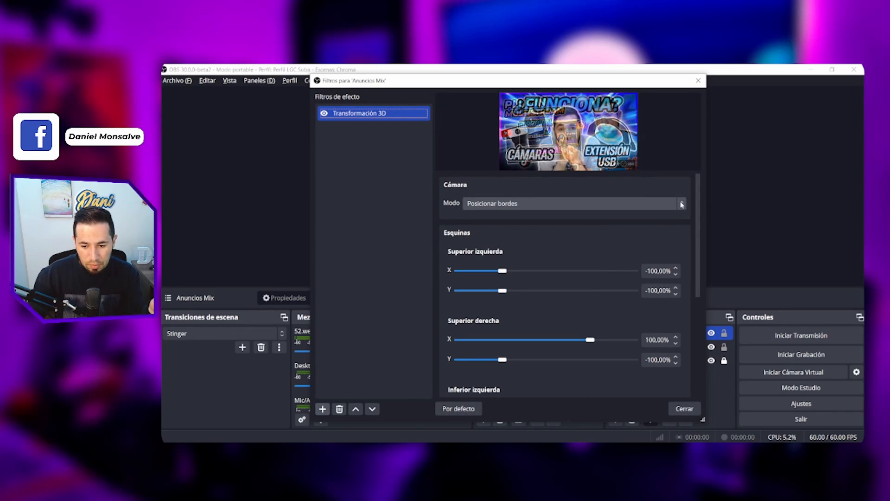
pyautogui.click(619, 205)
pyautogui.click(479, 234)
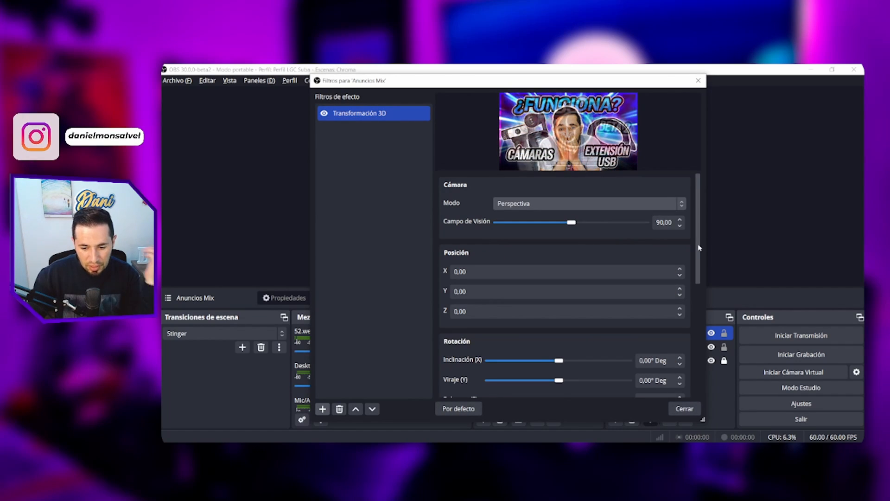
# - Set the filter's Viraje (Y) rotation to about 9° and increase its Campo de Visión above 90
pyautogui.scroll(-2, 701, 255)
pyautogui.moveTo(701, 257); pyautogui.dragTo(696, 303)
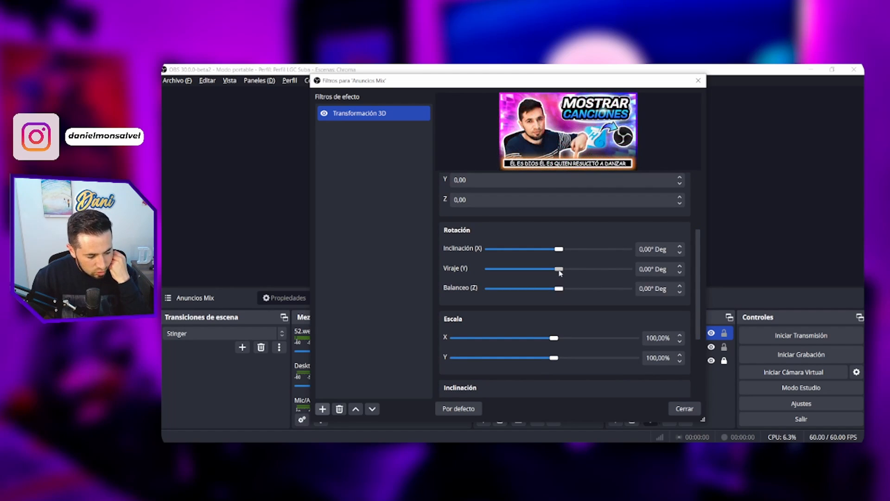
pyautogui.moveTo(560, 270); pyautogui.dragTo(563, 276)
pyautogui.moveTo(698, 266); pyautogui.dragTo(695, 223)
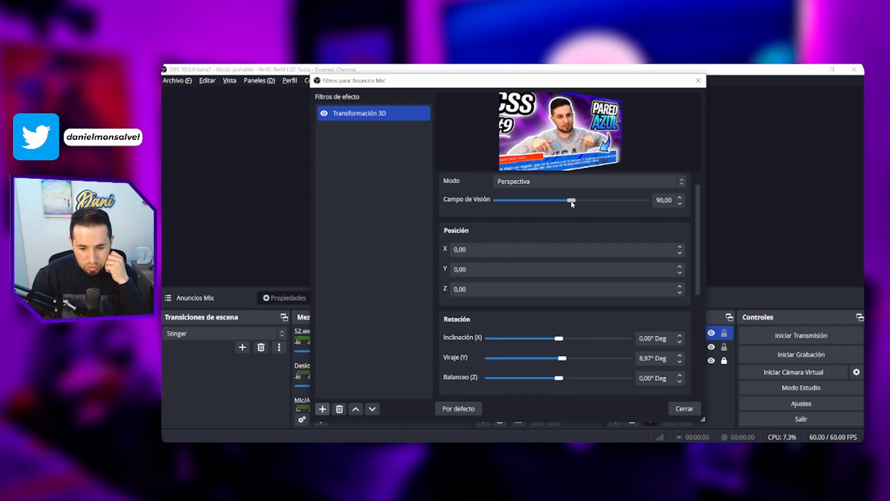
pyautogui.moveTo(572, 202); pyautogui.dragTo(590, 201)
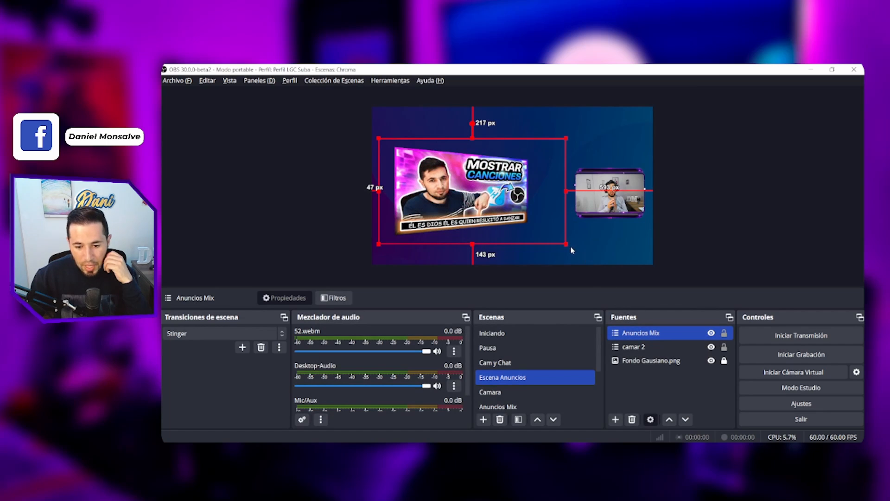
# - Enlarge the Anuncios Mix source, place it beside the camera about 100 px below the canvas's upper edge, and deselect it
pyautogui.moveTo(567, 245); pyautogui.dragTo(634, 281)
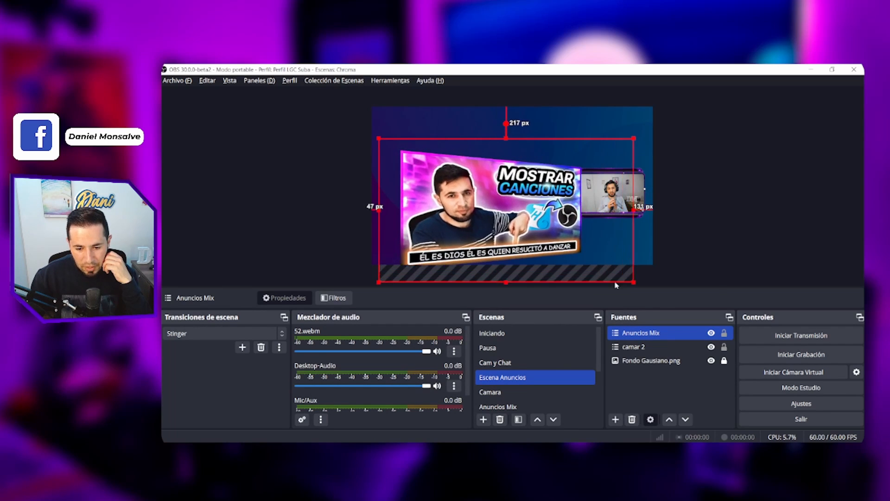
pyautogui.moveTo(529, 206); pyautogui.dragTo(515, 194)
pyautogui.click(335, 297)
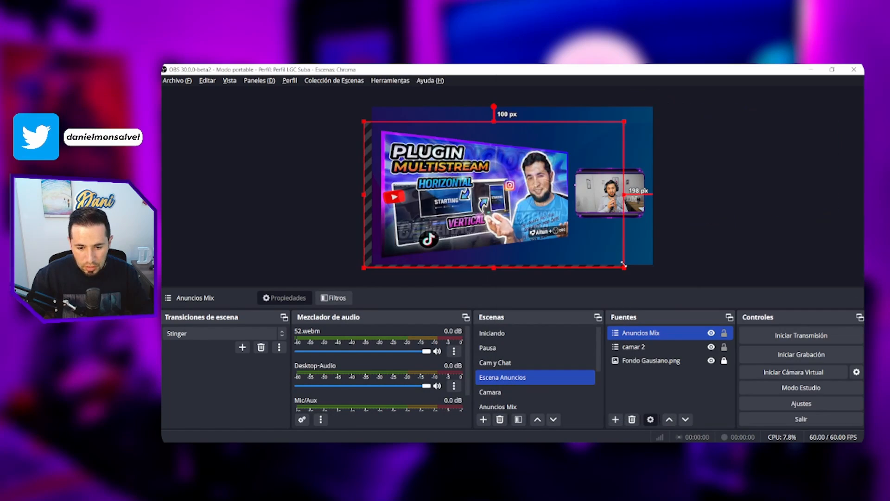
pyautogui.click(744, 203)
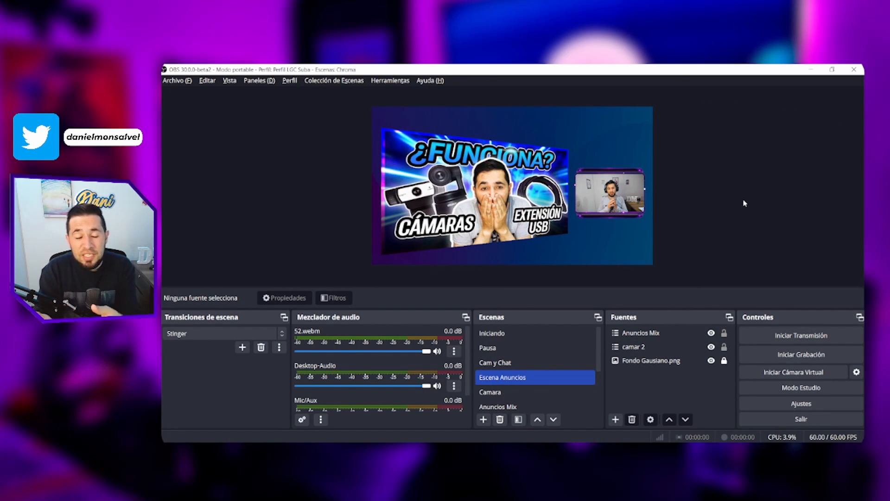